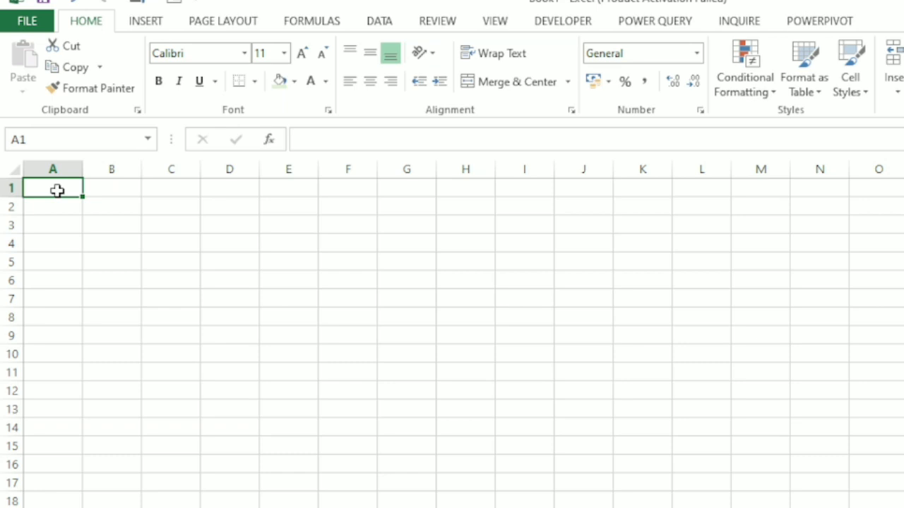
Step: Merge and centre A1:H1, then type the title MAMA MINI MART
mouse_move(57, 190)
mouse_down()
mouse_move(391, 179)
mouse_move(421, 192)
mouse_up()
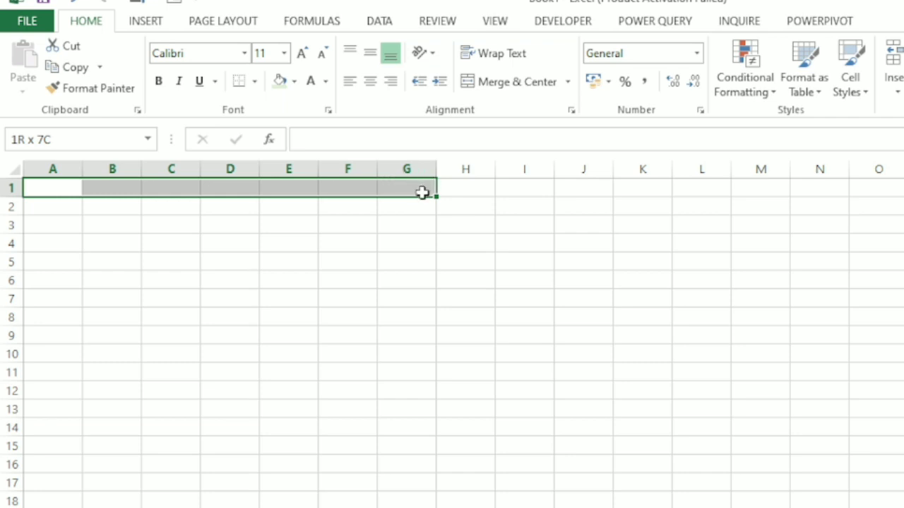
drag(421, 191, 454, 192)
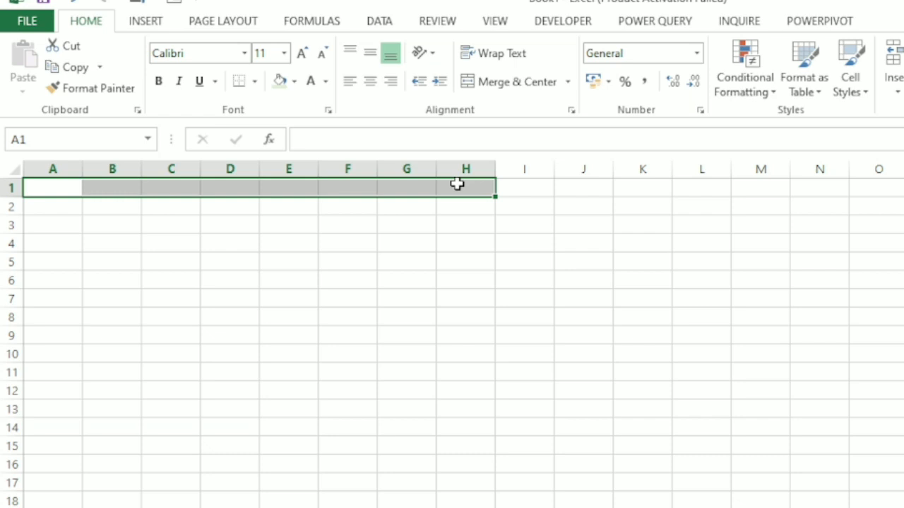
click(515, 81)
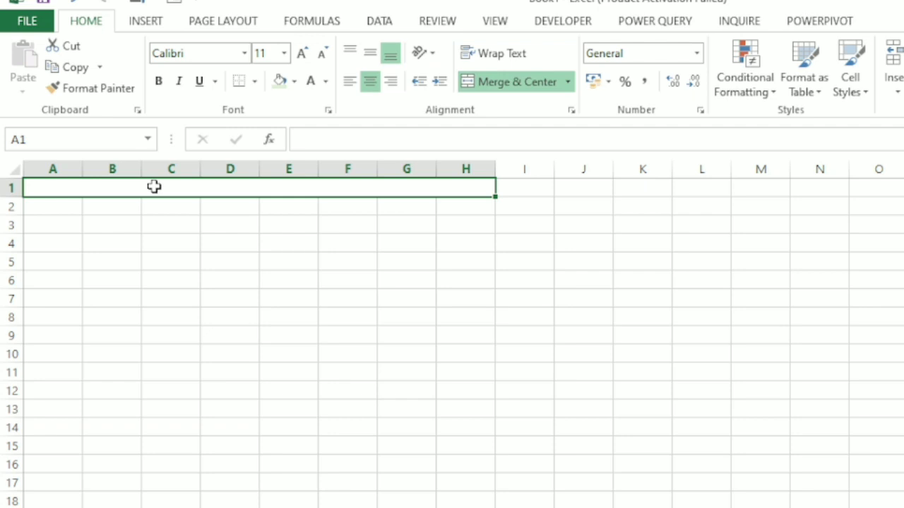
text(M)
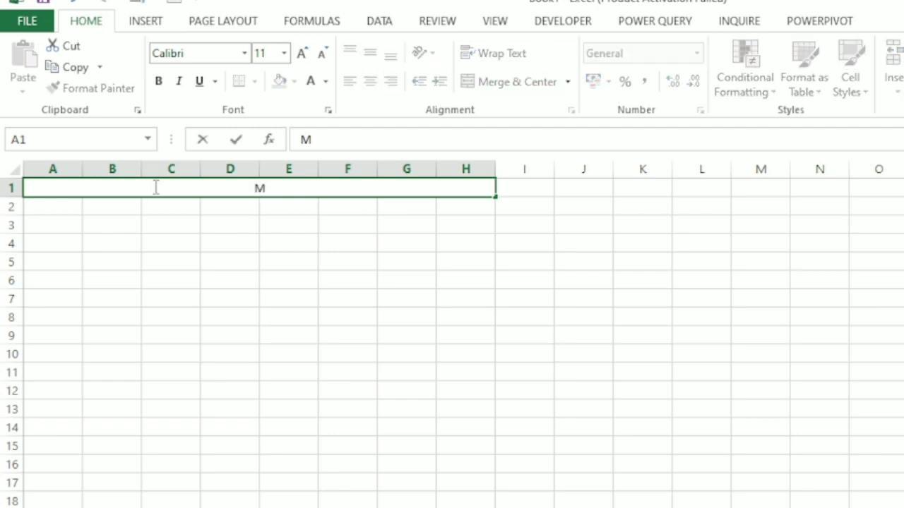
text(AMA MINI )
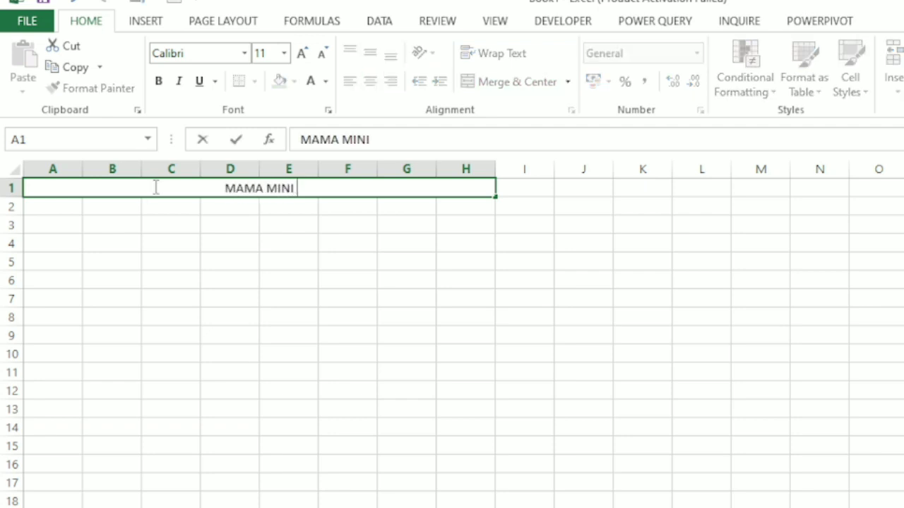
text(MAR)
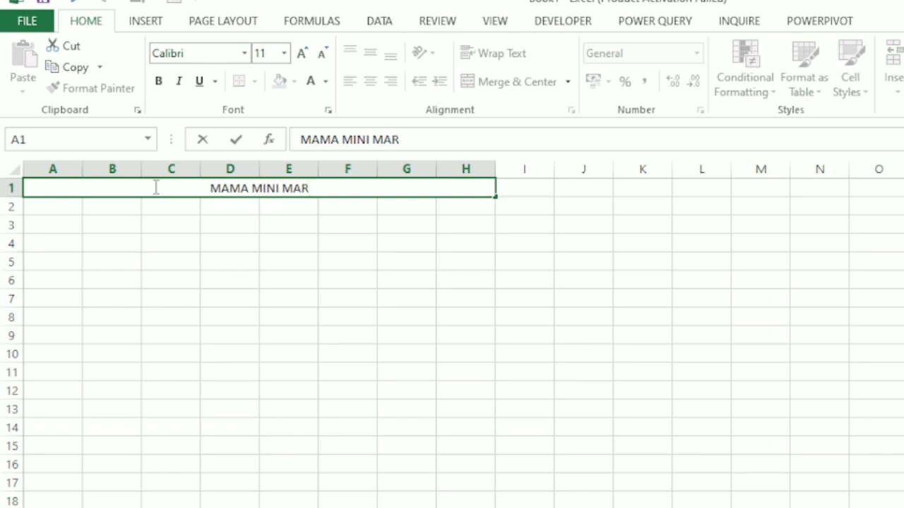
text(T)
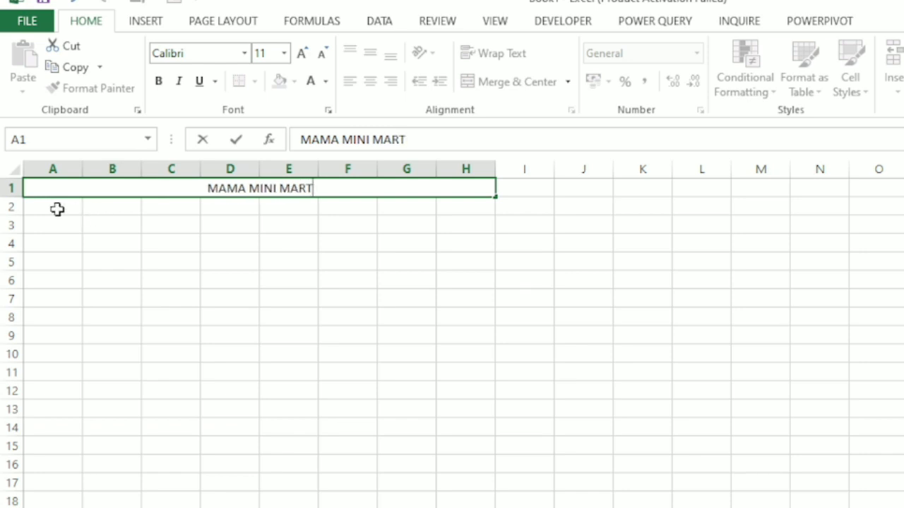
Step: Merge and centre A2:H2 and enter the subtitle STOCK CONTROL SHEET
mouse_move(56, 209)
mouse_down()
mouse_move(158, 206)
mouse_move(280, 224)
mouse_move(450, 214)
mouse_up()
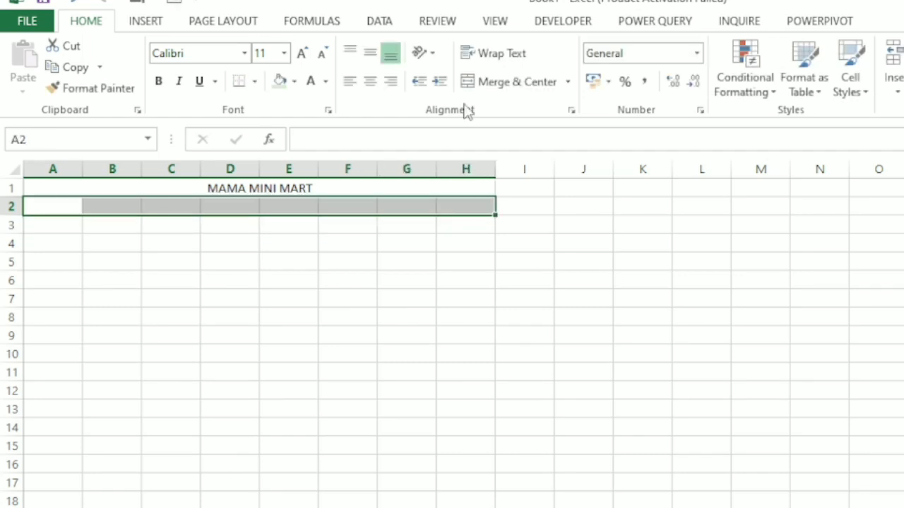
click(510, 81)
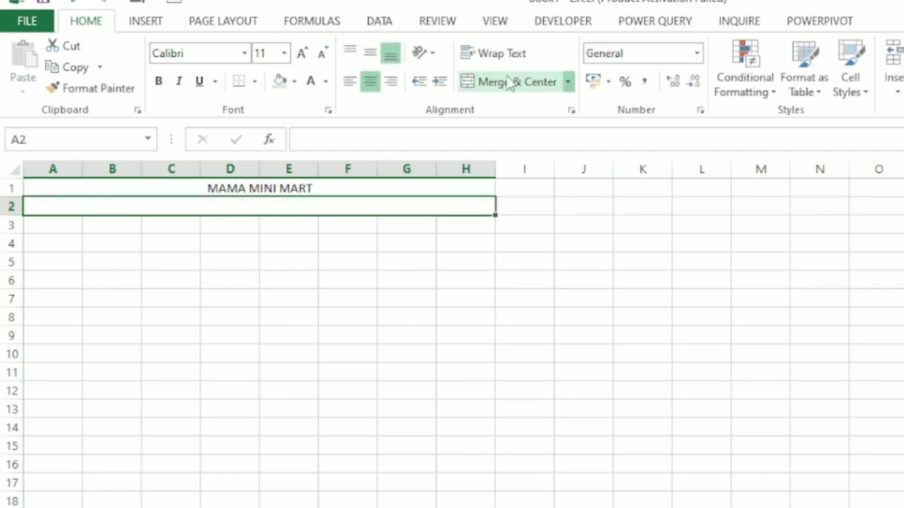
text(STOCK)
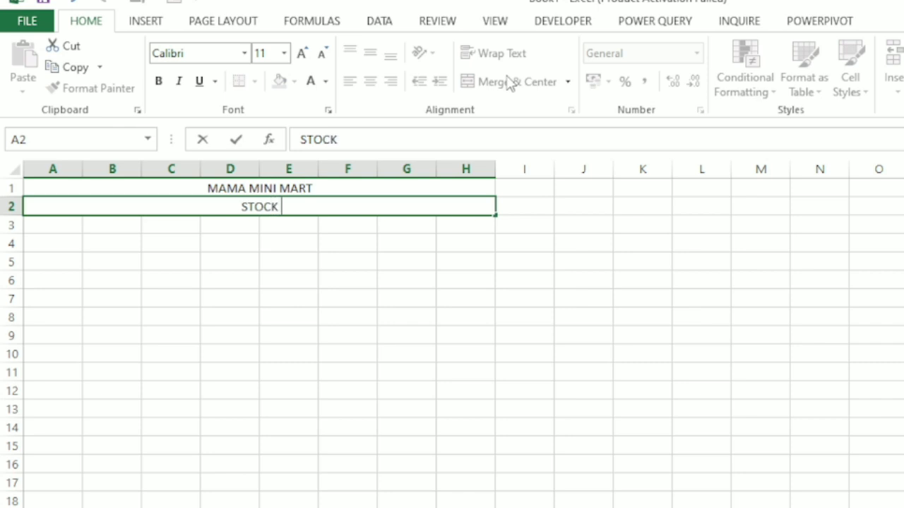
text( CONTRO)
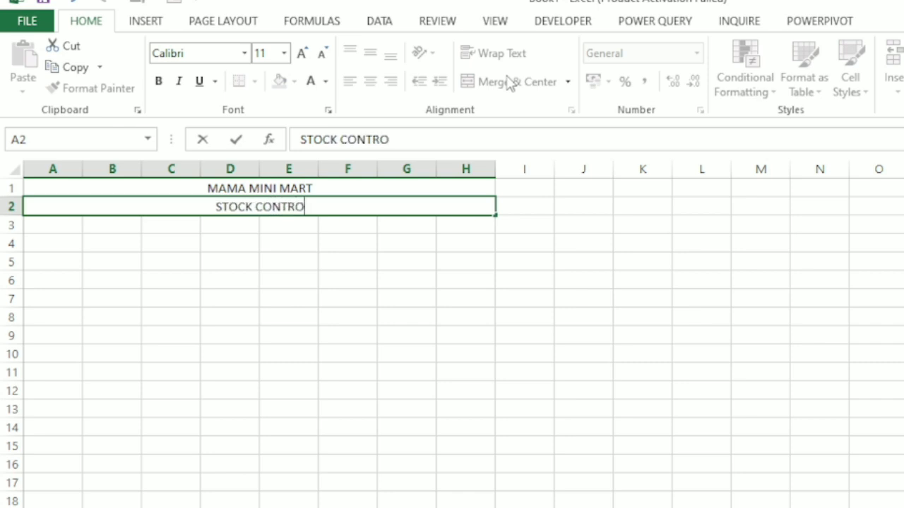
text(L)
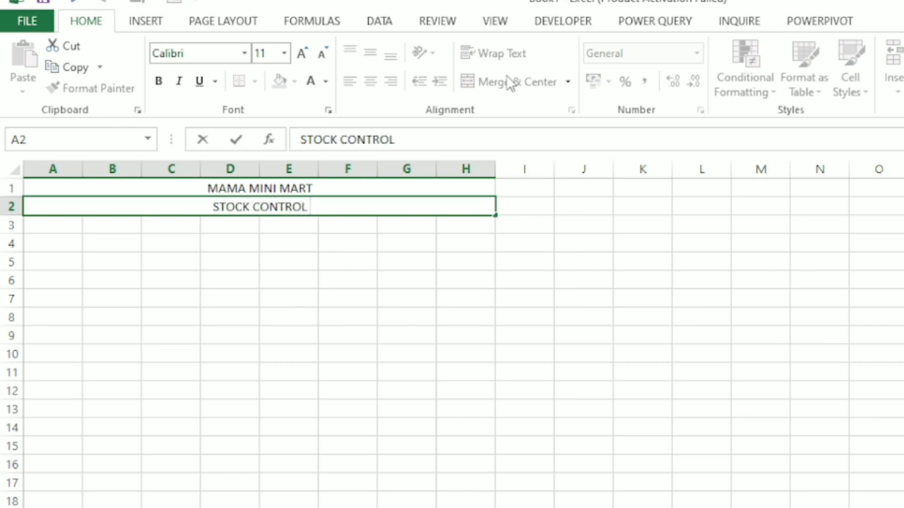
text( SHEET)
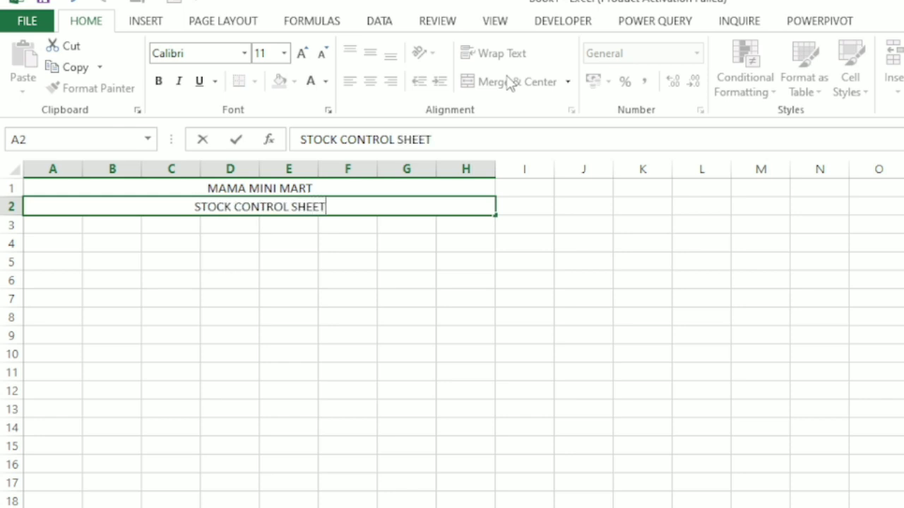
click(237, 277)
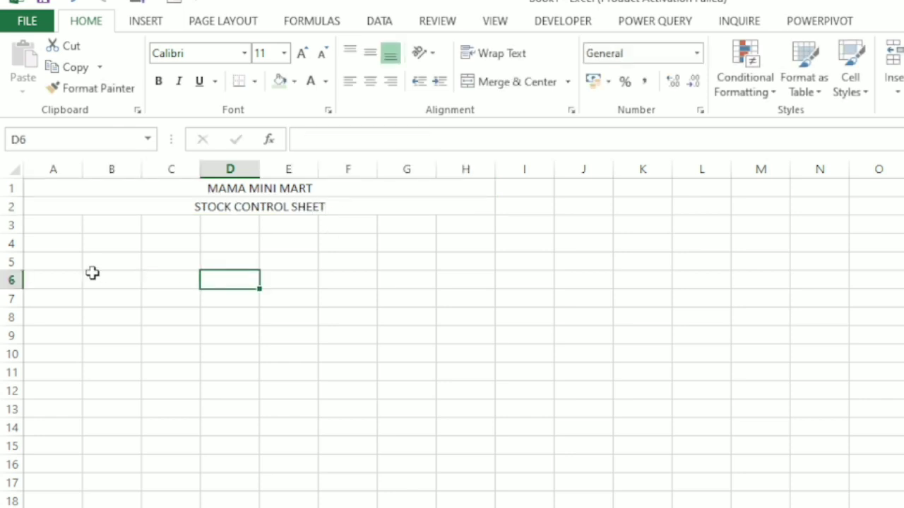
Step: Select rows 1–3 and drag their row boundaries down to make them much taller
click(52, 190)
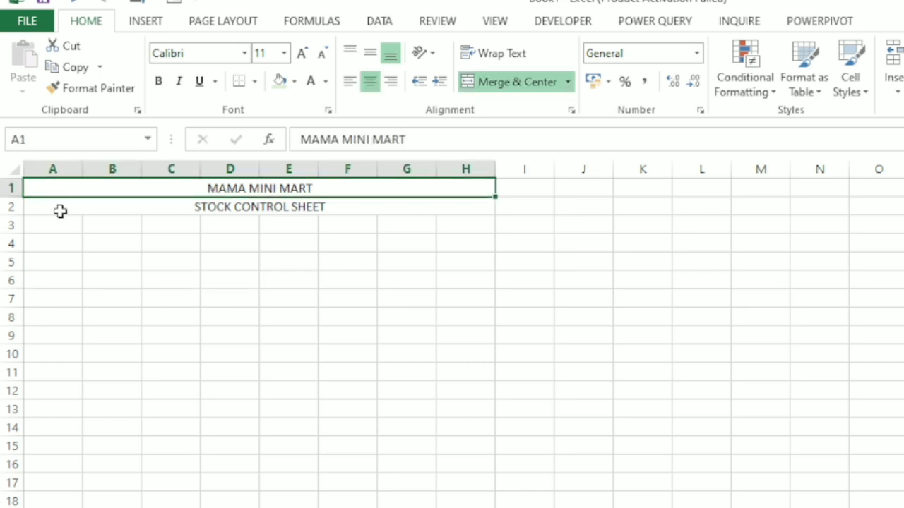
click(59, 207)
click(61, 187)
ctrl+click(62, 206)
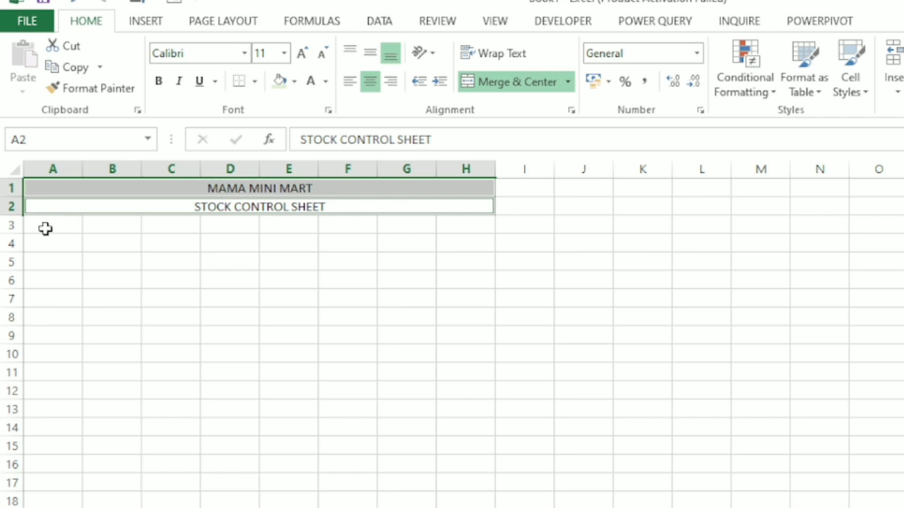
drag(44, 228, 459, 223)
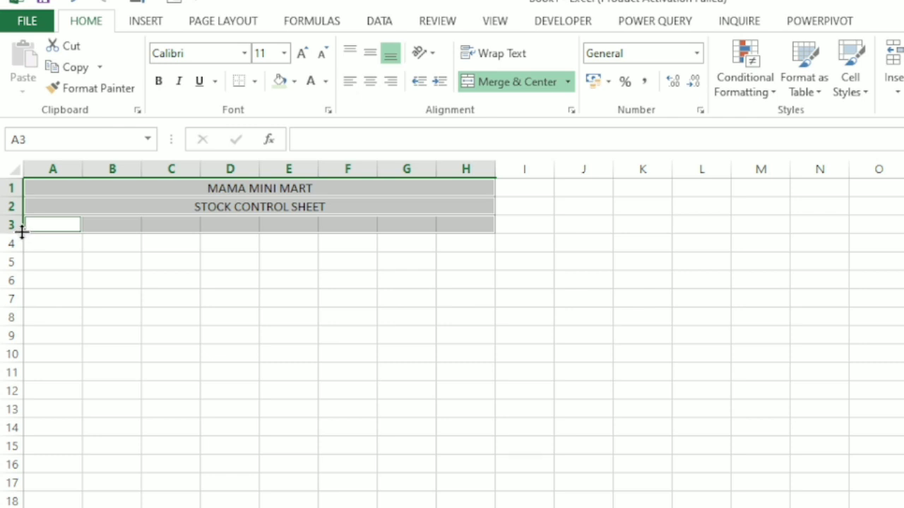
drag(22, 233, 32, 286)
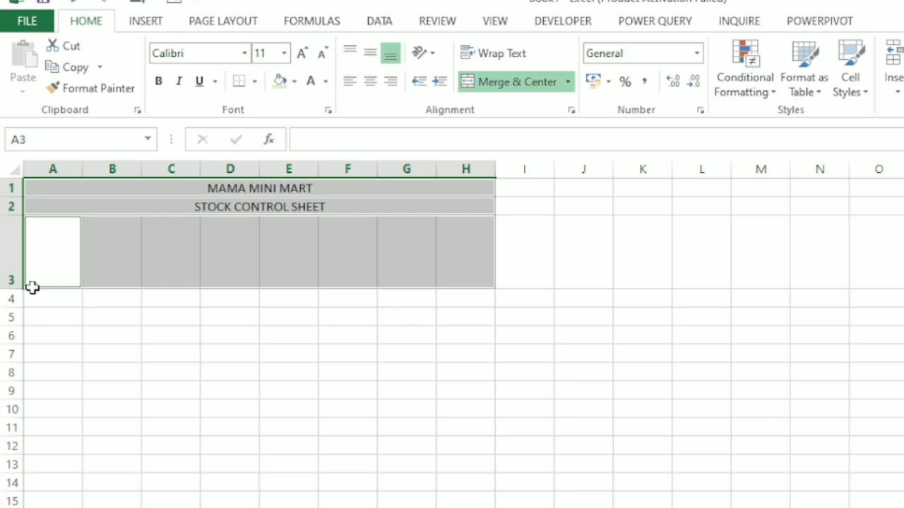
drag(24, 193, 33, 293)
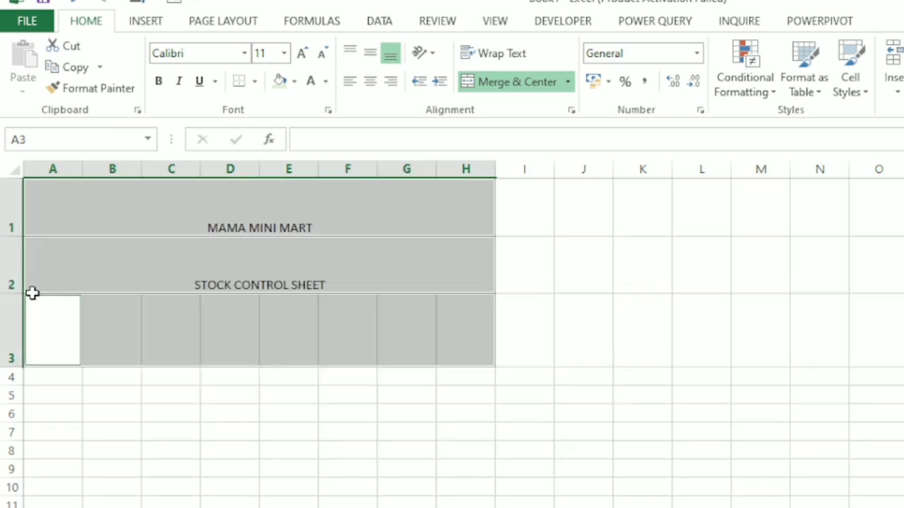
Step: Set the MAMA MINI MART title to 30-point font
click(177, 320)
click(275, 224)
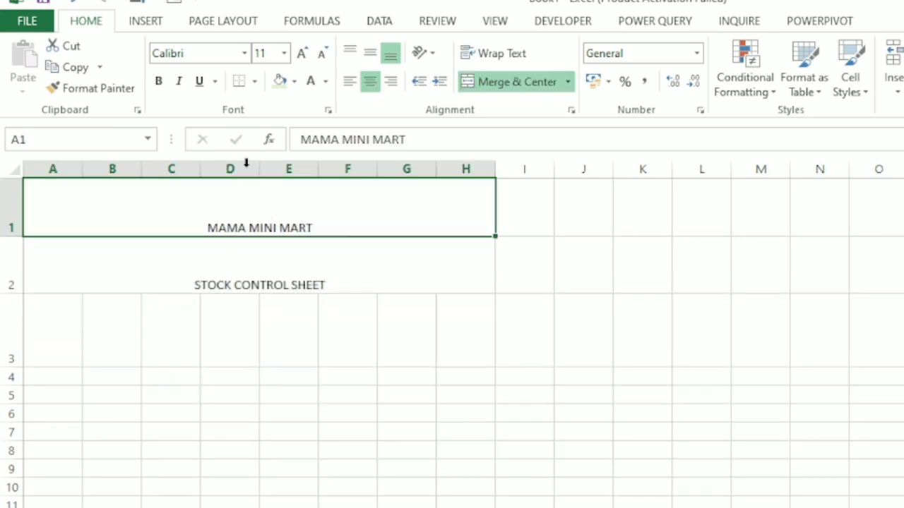
click(305, 58)
click(304, 58)
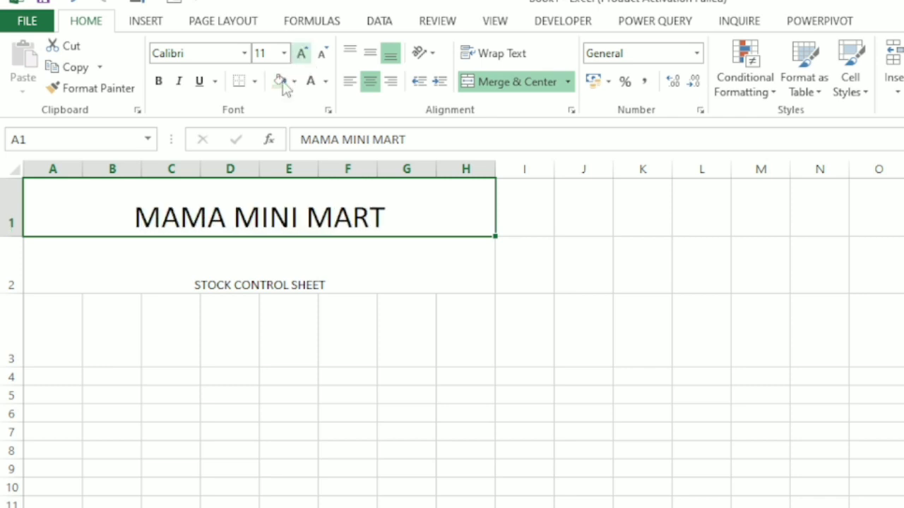
click(196, 270)
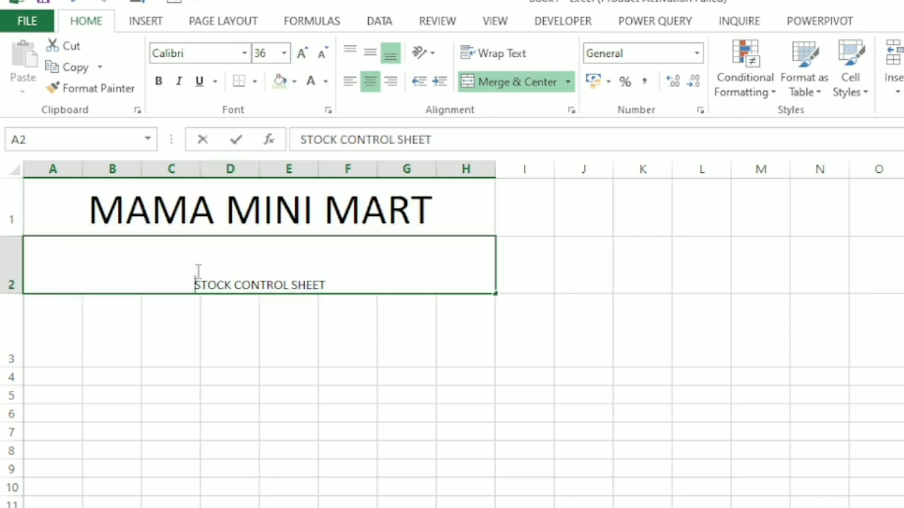
click(300, 55)
click(300, 55)
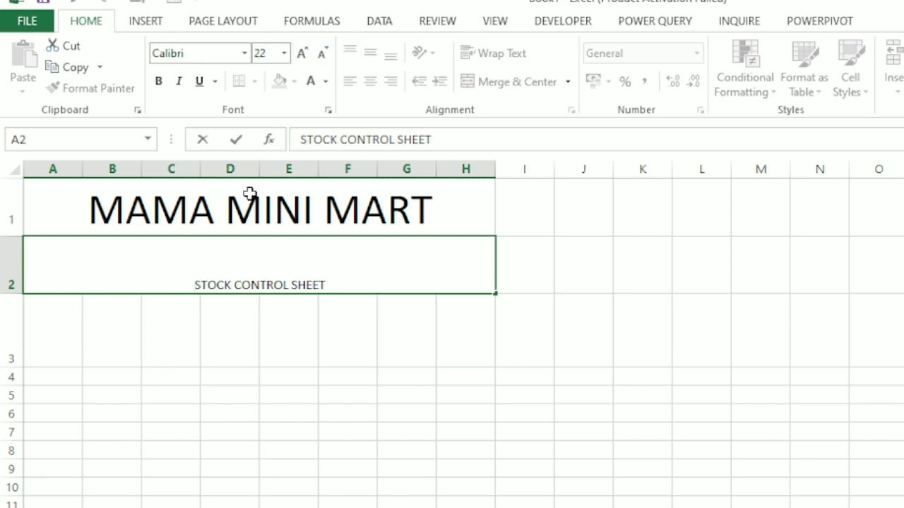
click(250, 194)
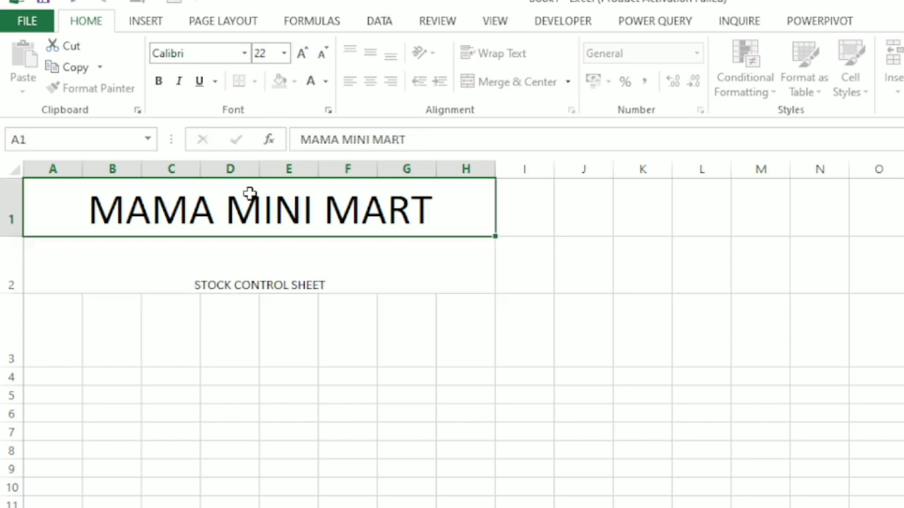
click(259, 55)
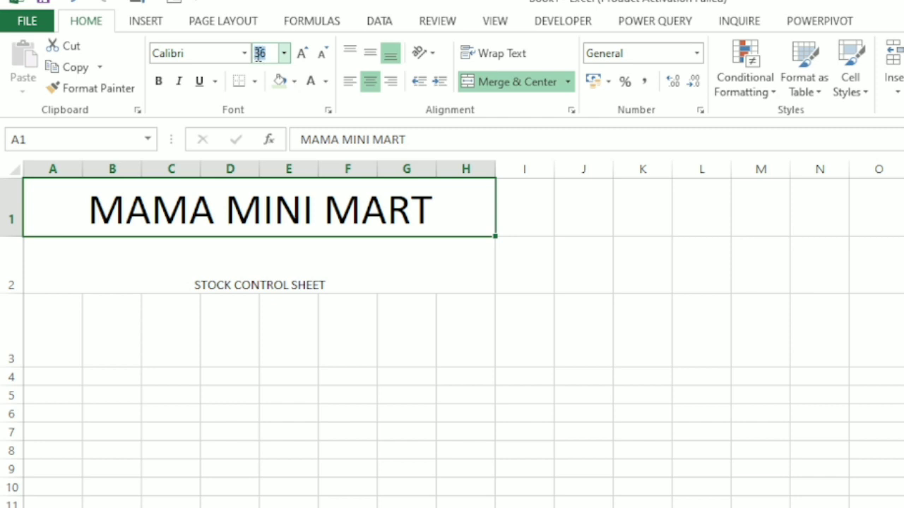
text(30)
key(Return)
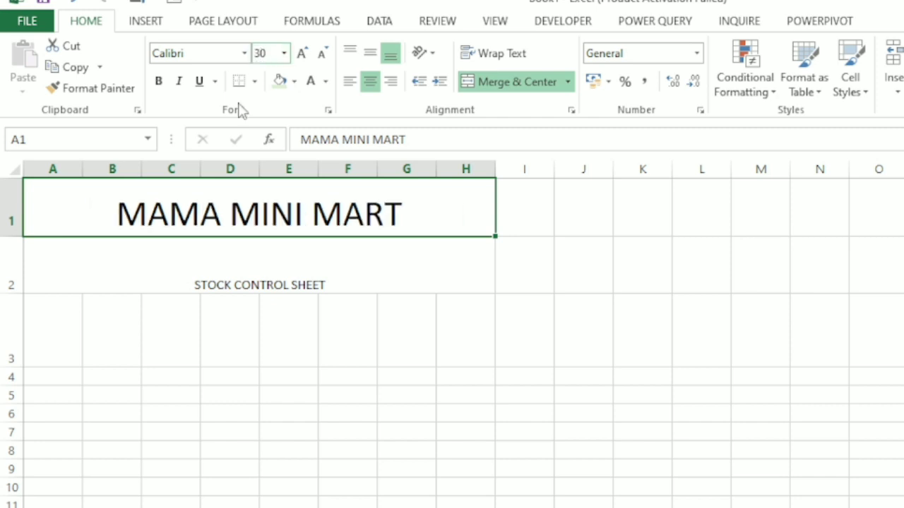
Step: Set the STOCK CONTROL SHEET subtitle to 30-point font as well
double_click(236, 276)
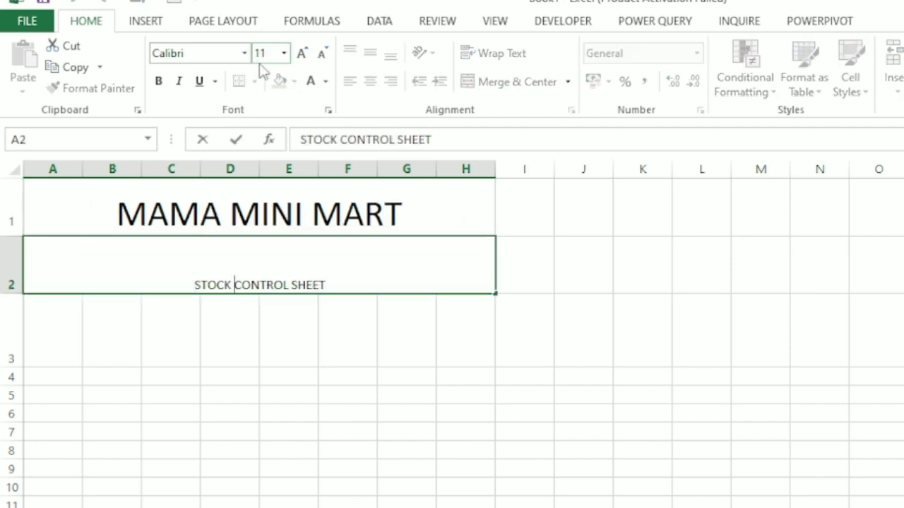
click(311, 339)
click(292, 263)
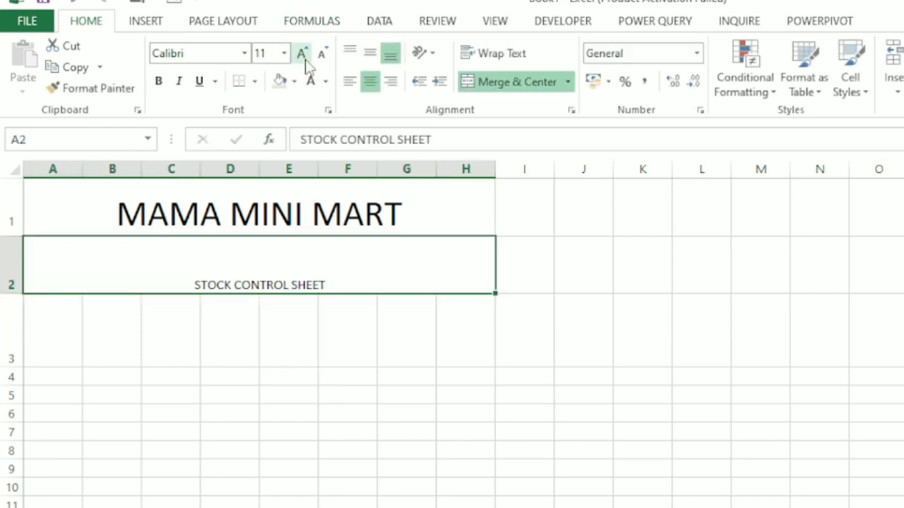
click(258, 57)
text(3)
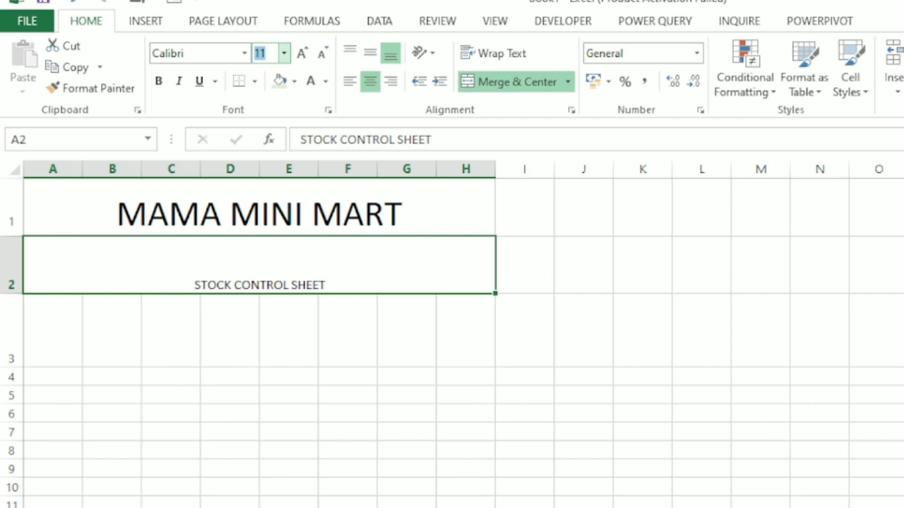
text(0)
key(Return)
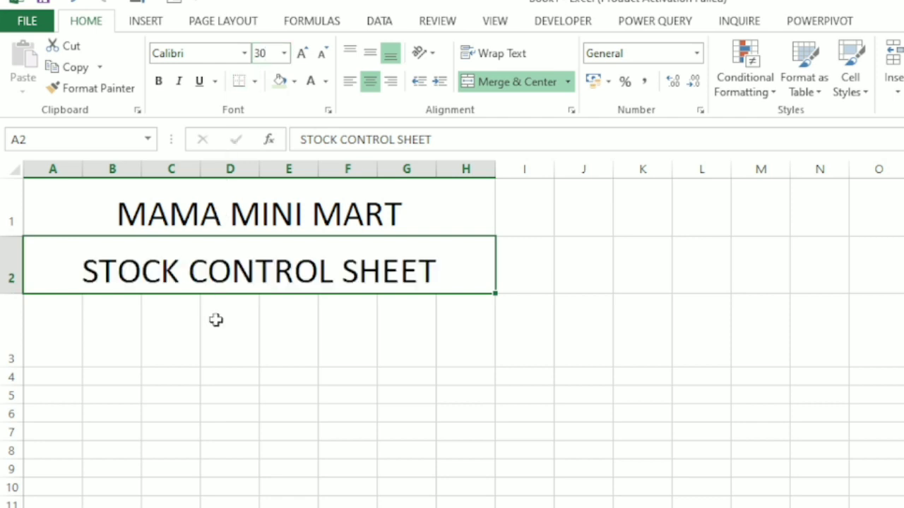
click(216, 329)
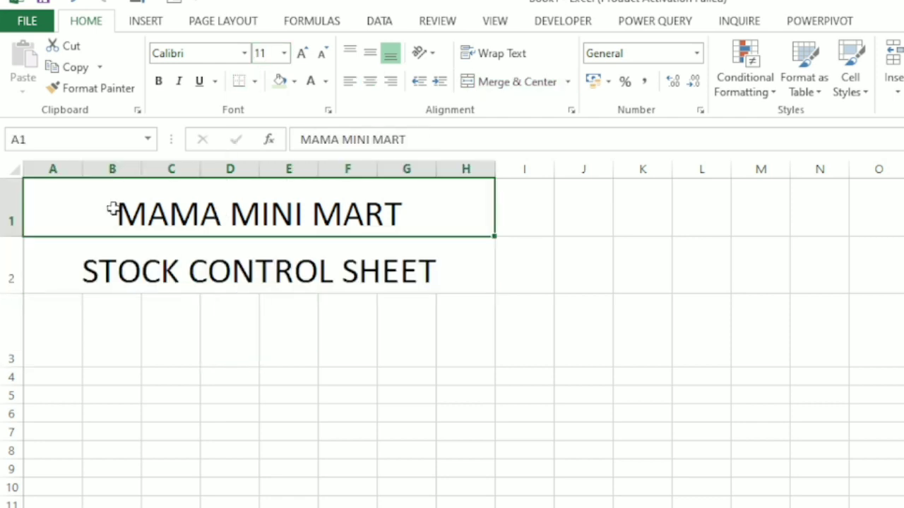
drag(112, 209, 165, 262)
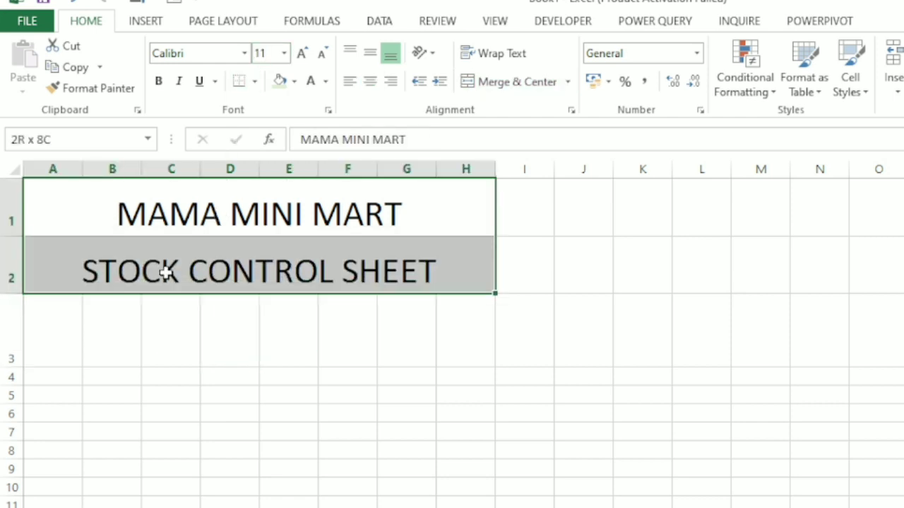
Step: Apply bold to the merged title cells in rows 1 and 2
click(160, 81)
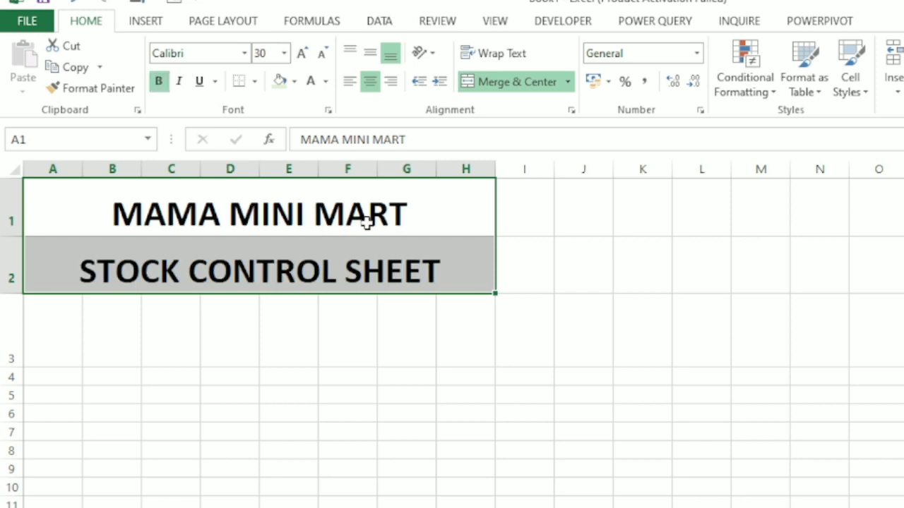
click(532, 289)
click(63, 327)
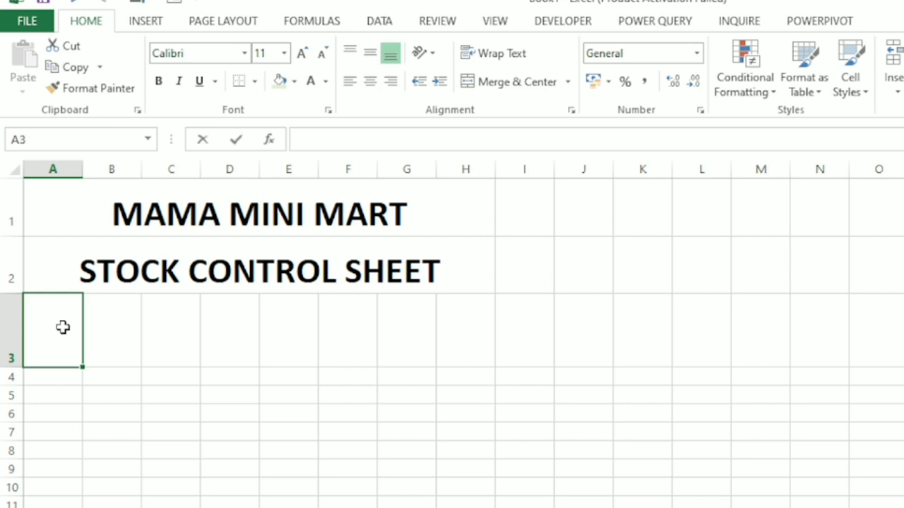
Step: Enter headings PRODUCT, UNIT PRICE and OPENNING STOCK in A3:C3
text(PROC)
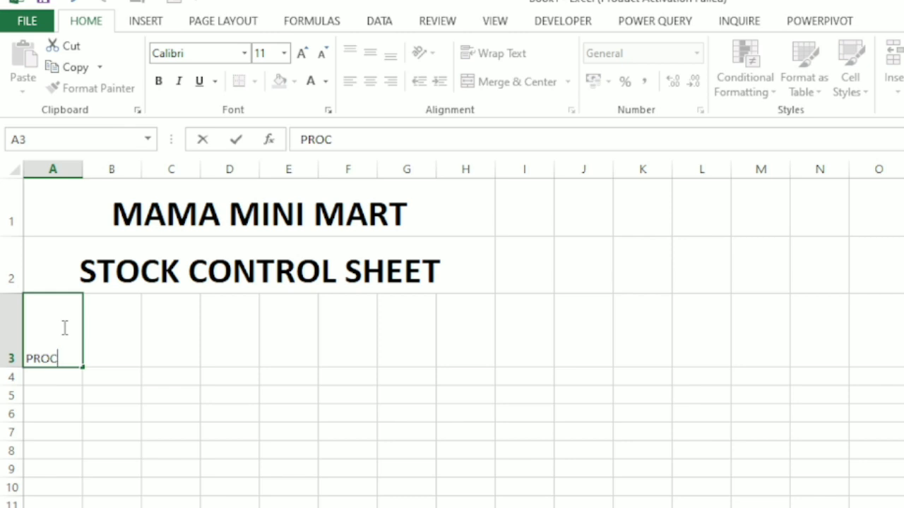
key(BackSpace)
text(DUCT)
key(Tab)
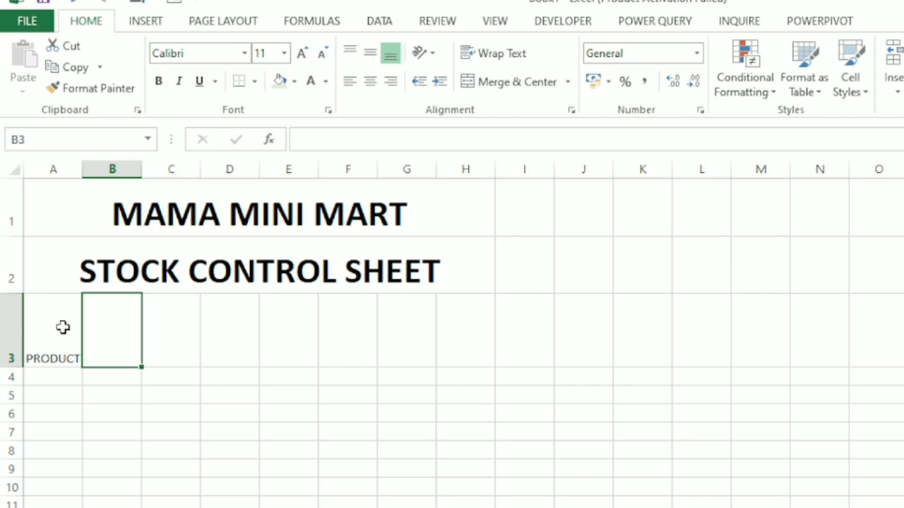
text(UNIT )
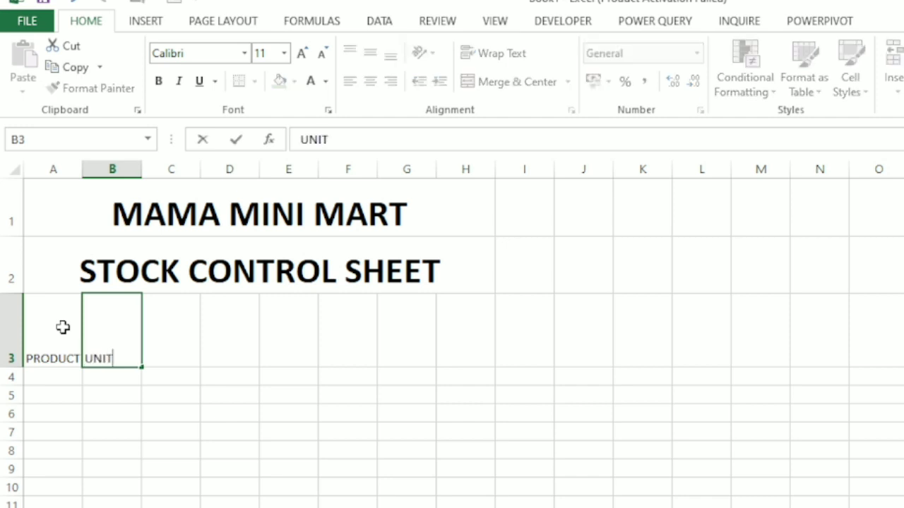
text(PRICE)
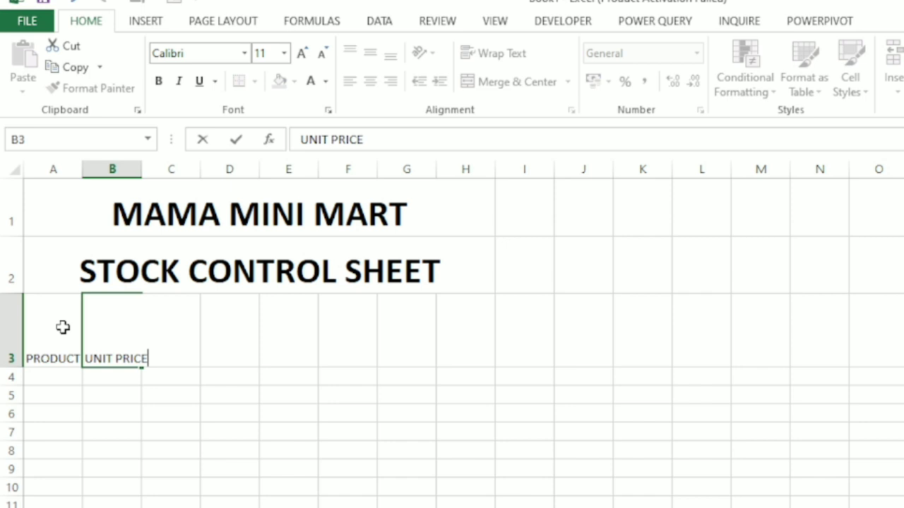
key(Tab)
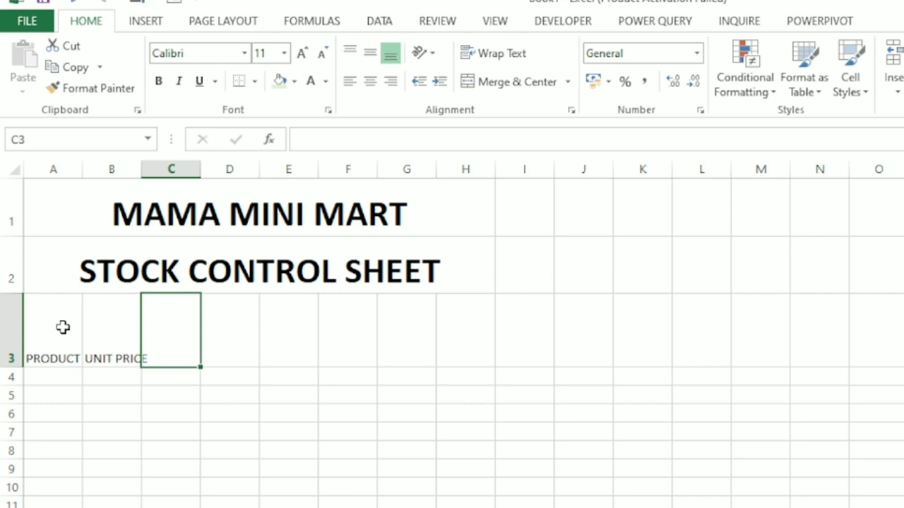
text(OPE)
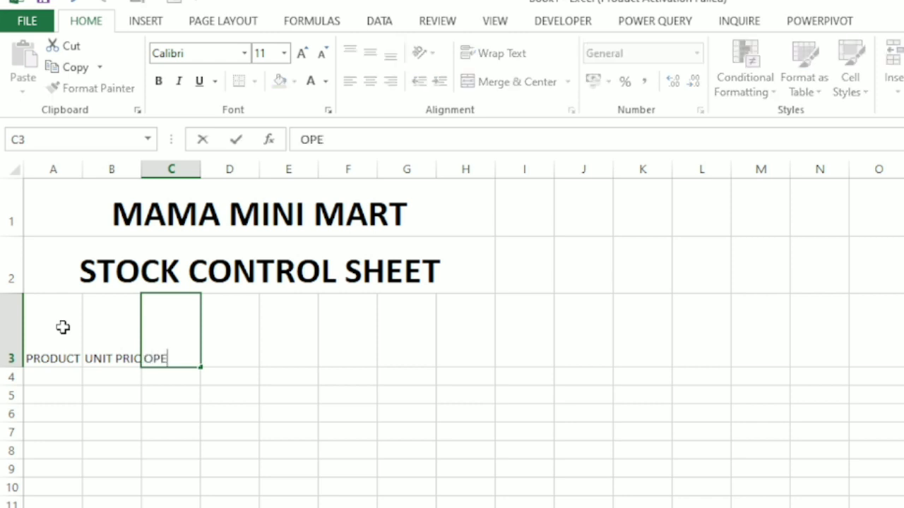
text(N)
text(NING )
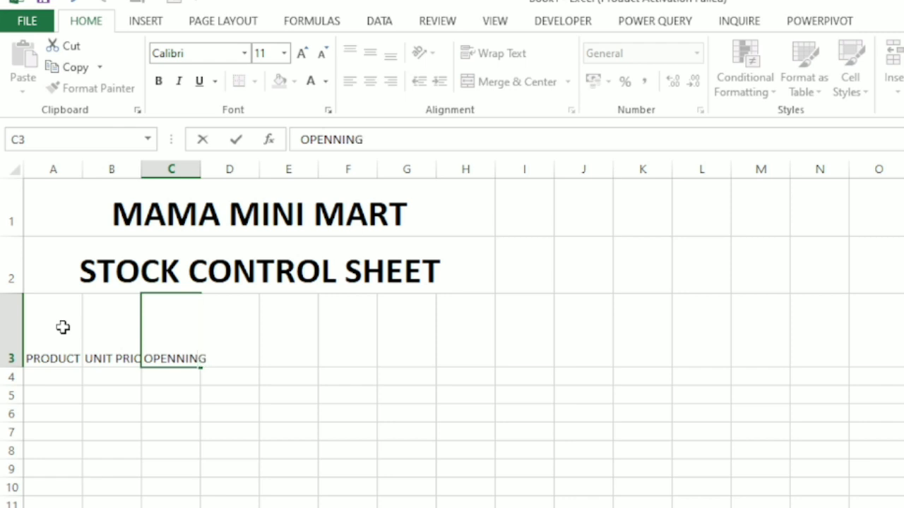
text(STOCK)
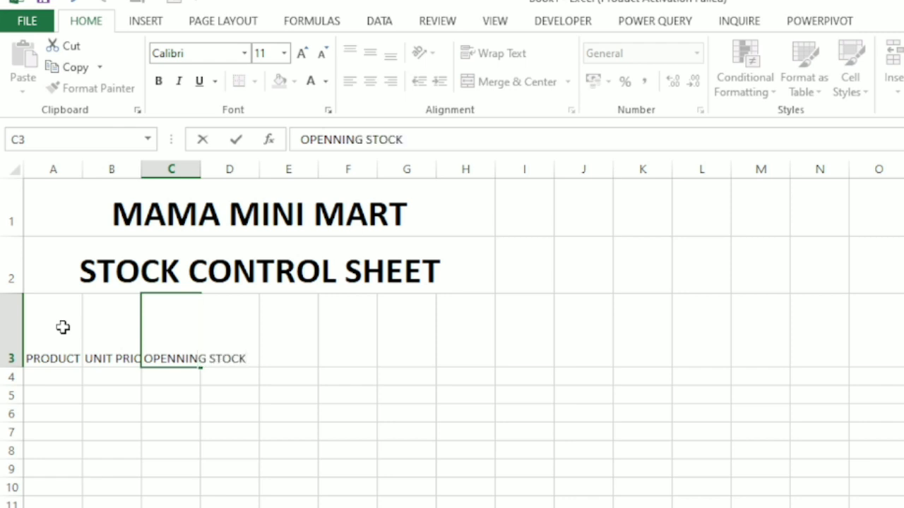
key(Tab)
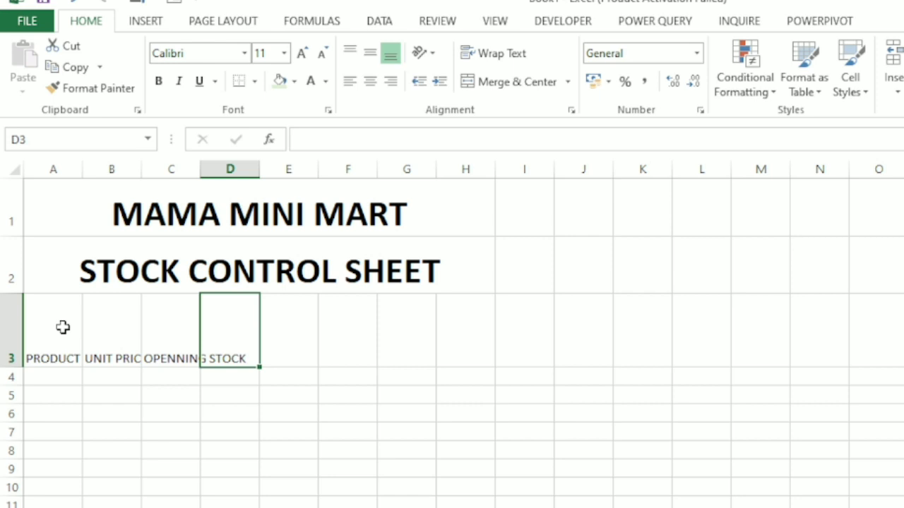
Step: Enter headings QTY SOLD, INVENTORY, SALES VALUE, AVAILABLE and STATUS in D3:H3
text(QTY)
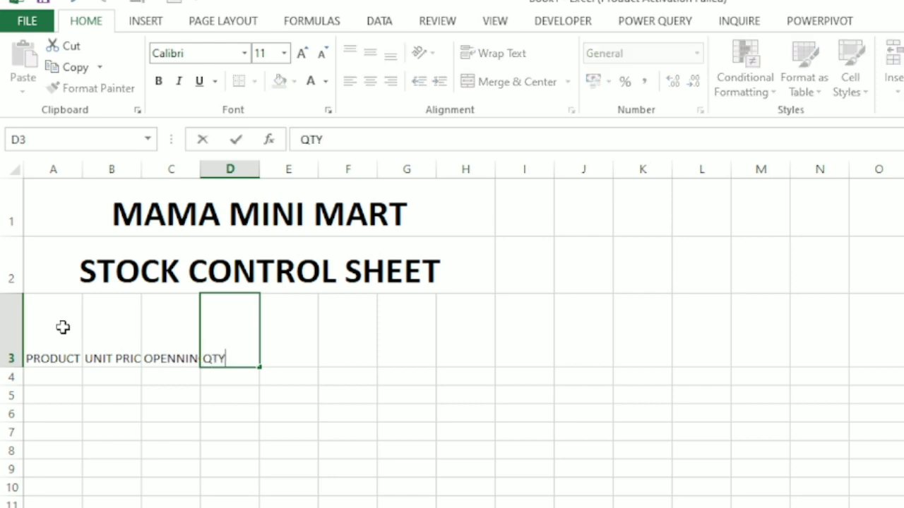
text( SOLD)
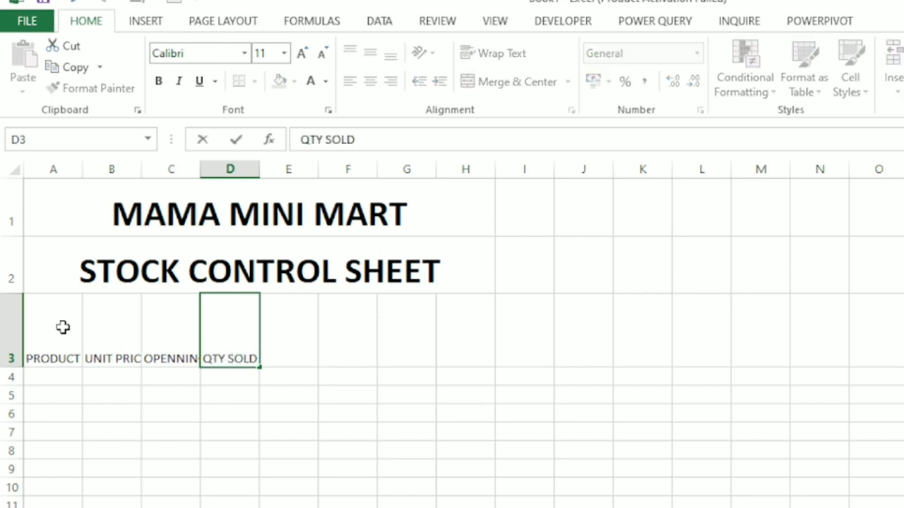
key(Tab)
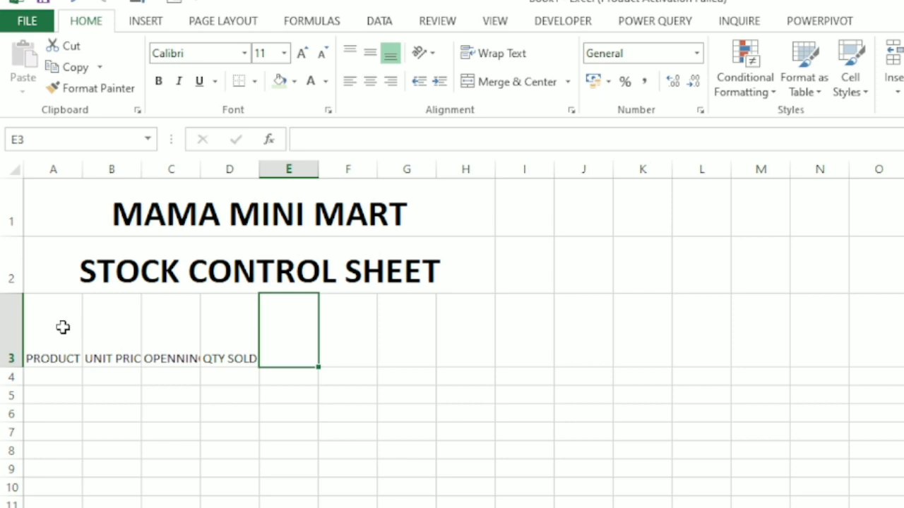
text(IN)
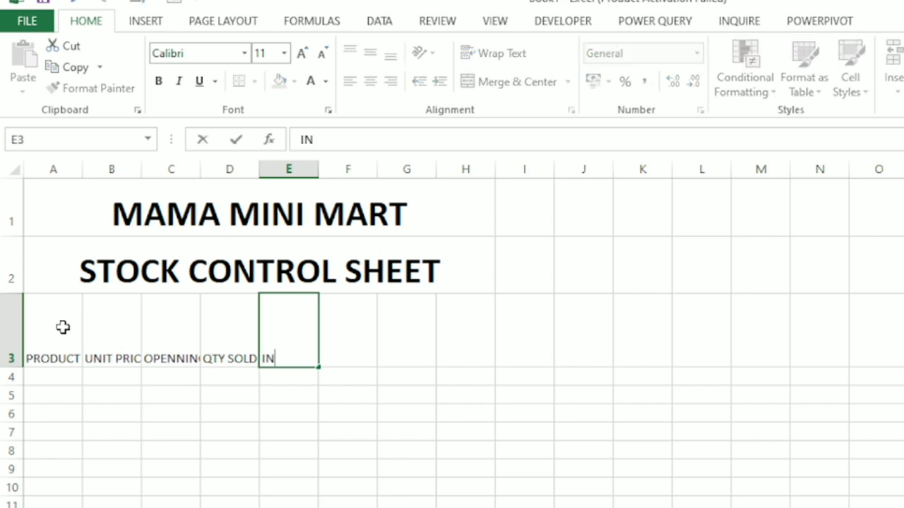
text(VENTORY)
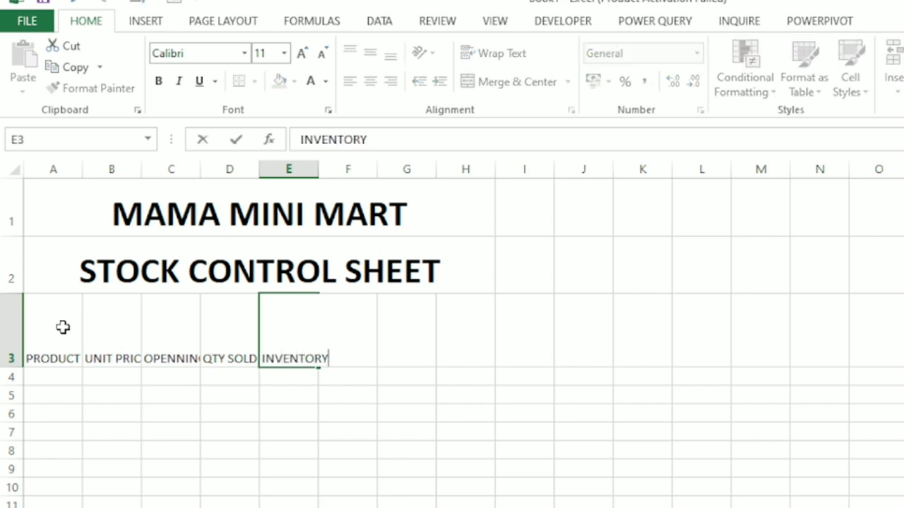
key(Tab)
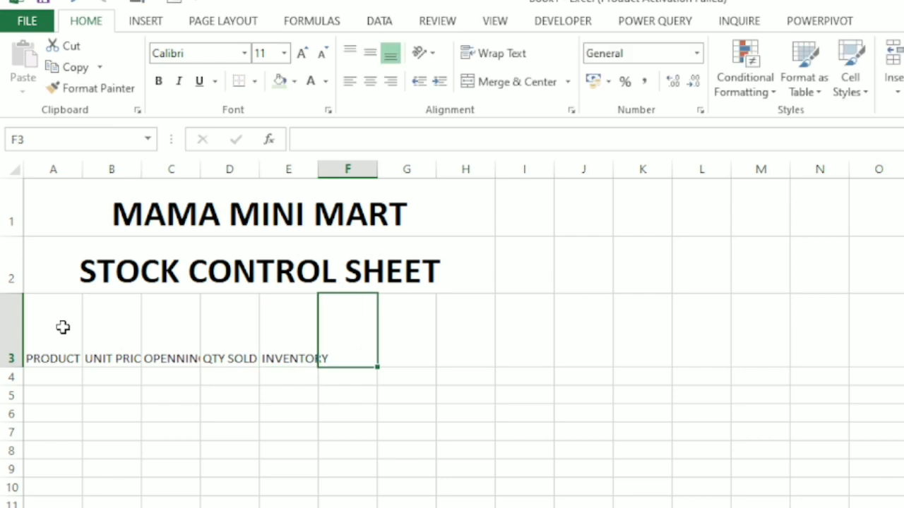
text(SALES )
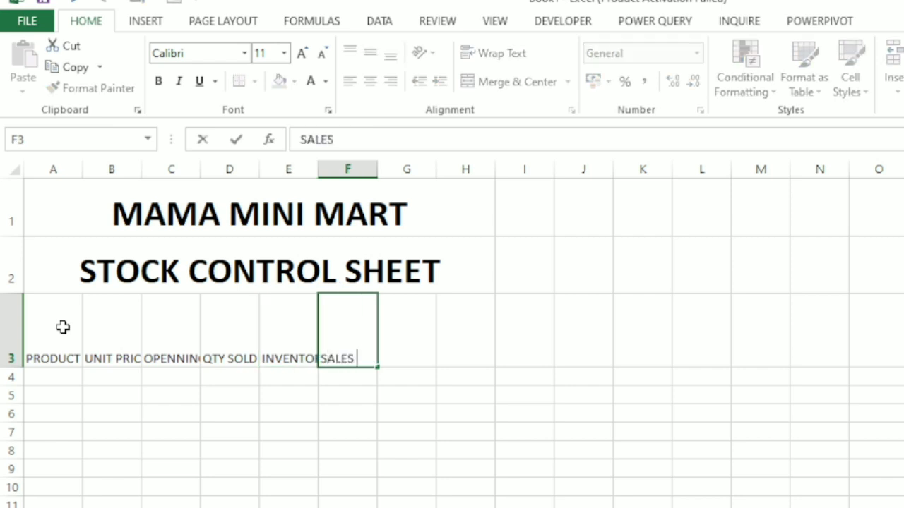
text(VALUE)
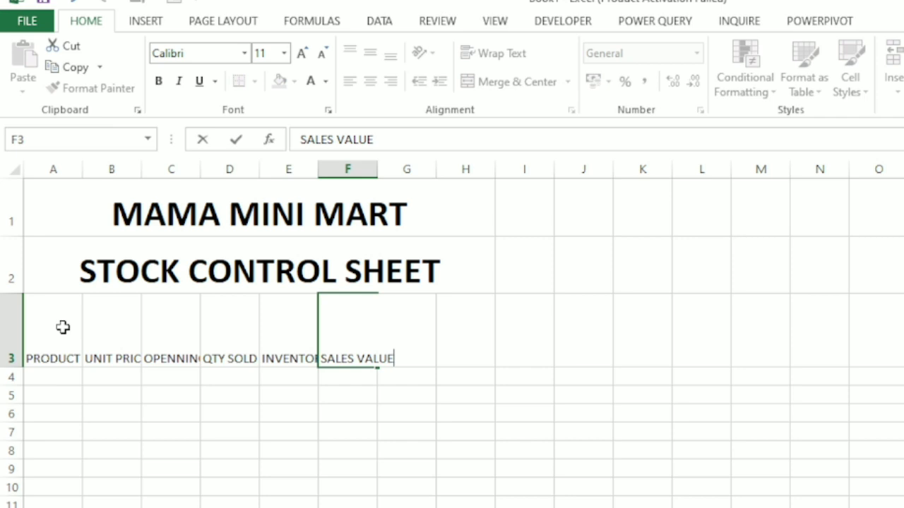
key(Tab)
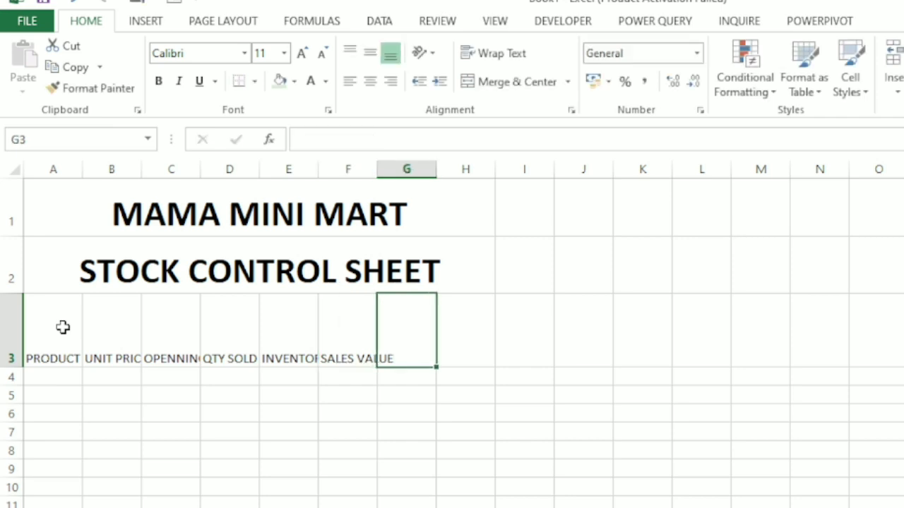
text(AVA)
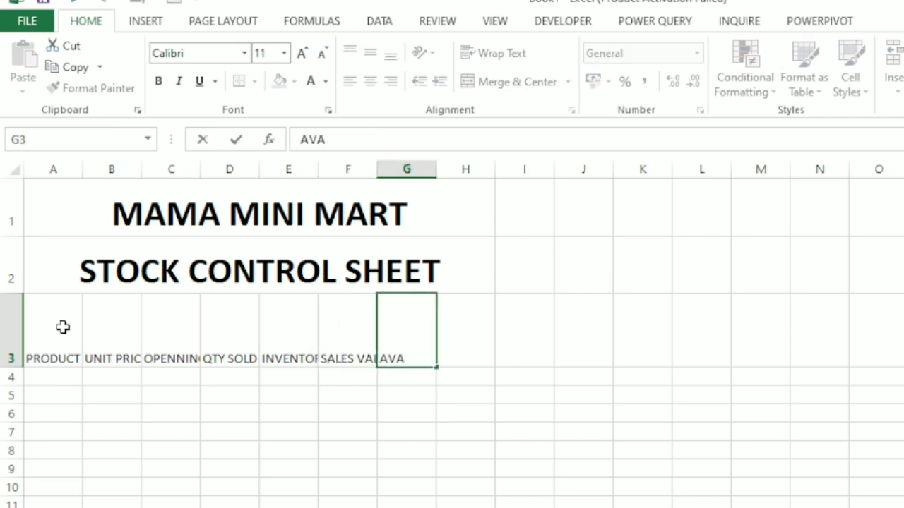
text(ILABLE)
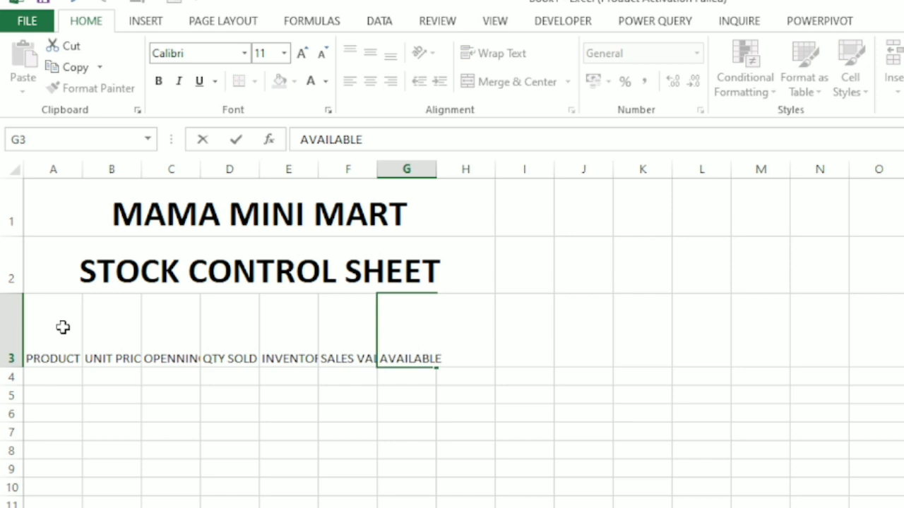
key(Tab)
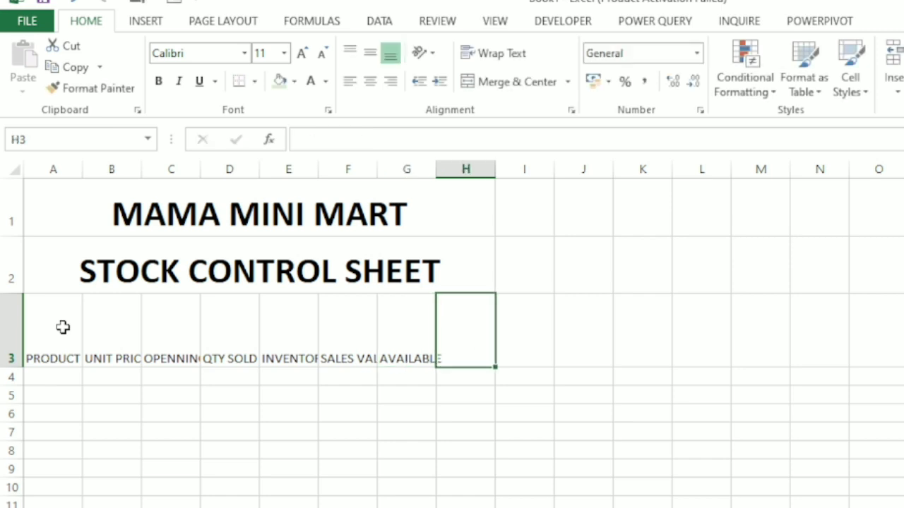
text(STA)
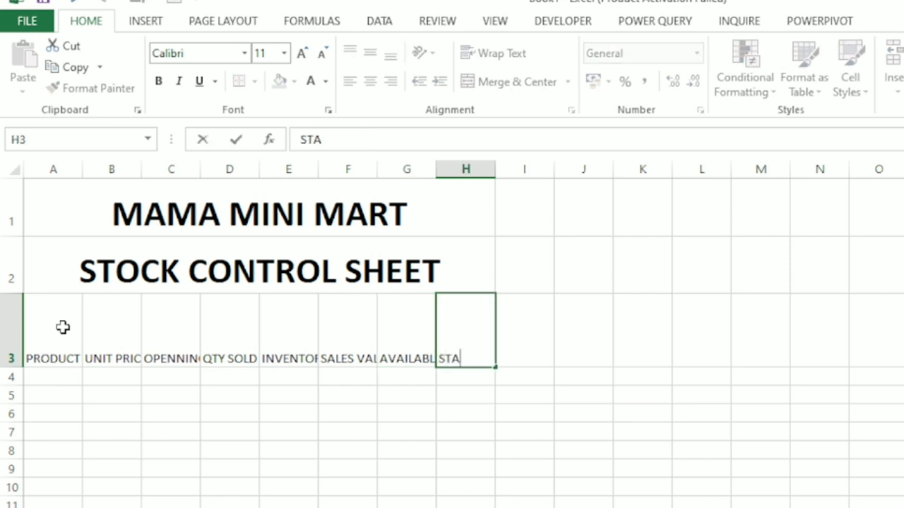
text(TUS)
Step: Wrap text and centre the eight row 3 headings
drag(46, 325, 457, 342)
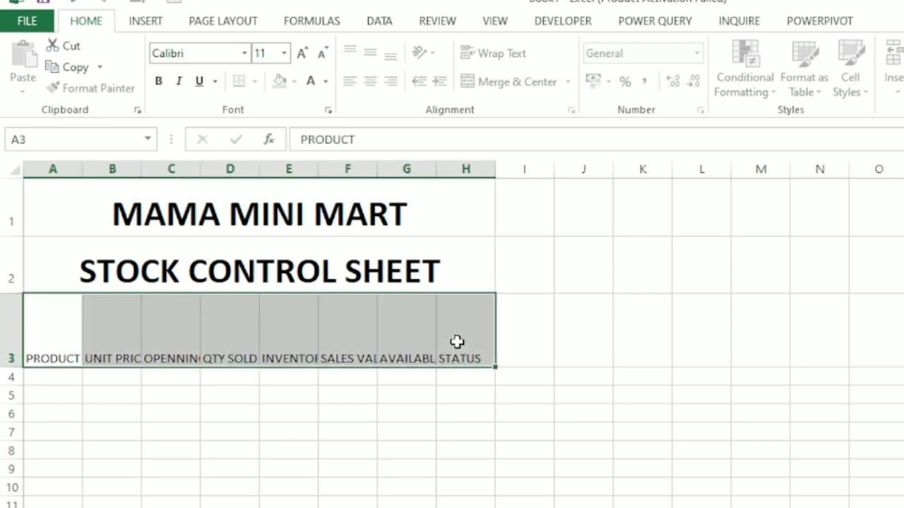
click(498, 55)
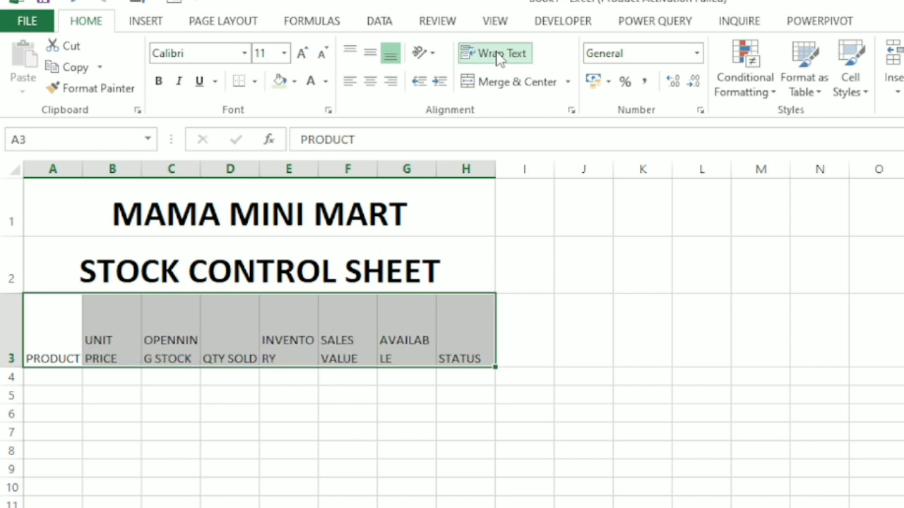
click(369, 82)
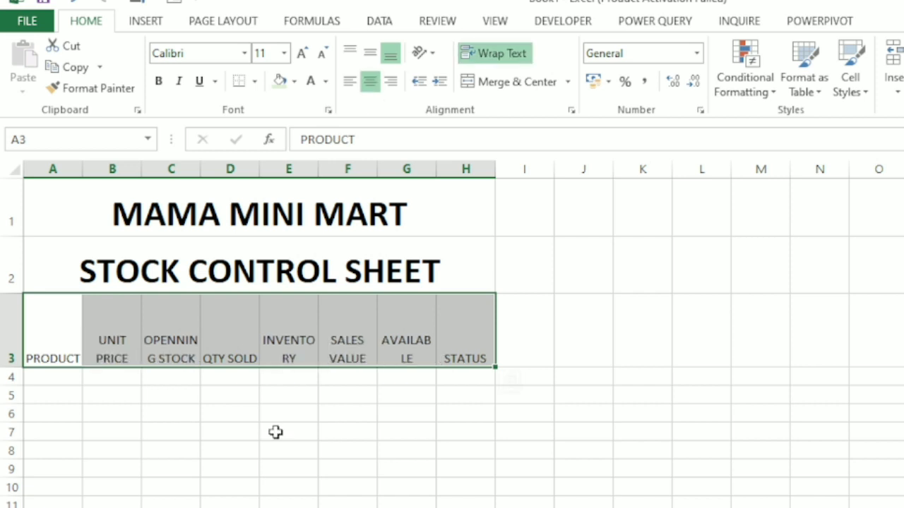
click(449, 419)
Step: Widen columns G, E, D and C so AVAILABLE, INVENTORY, QTY SOLD and OPENNING STOCK fit
drag(37, 340, 454, 337)
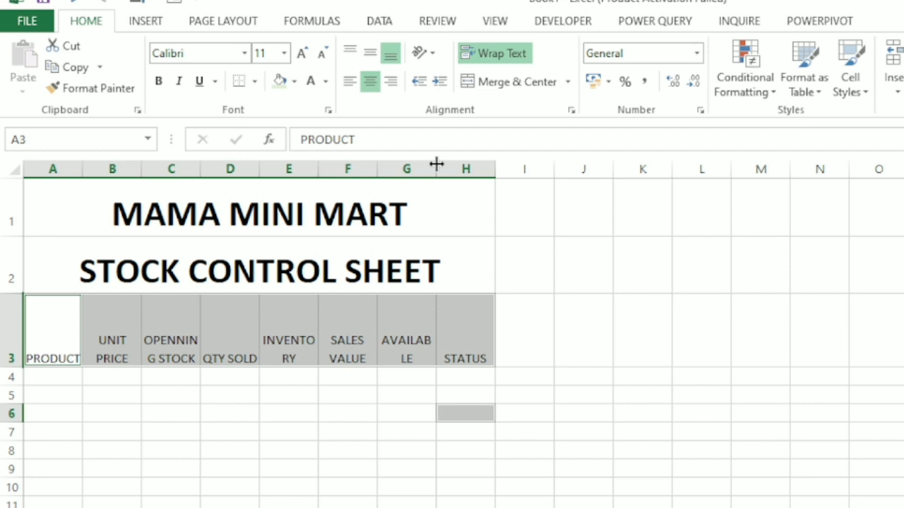
drag(436, 165, 478, 170)
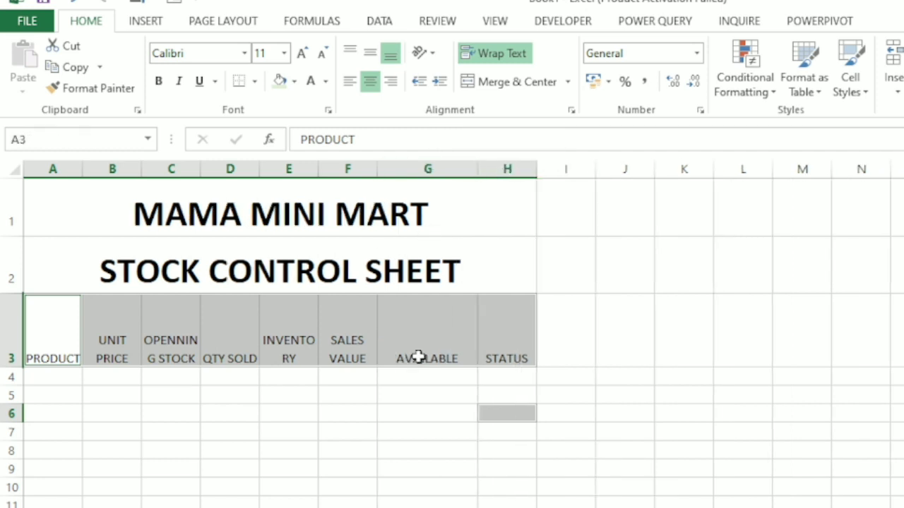
drag(315, 170, 349, 170)
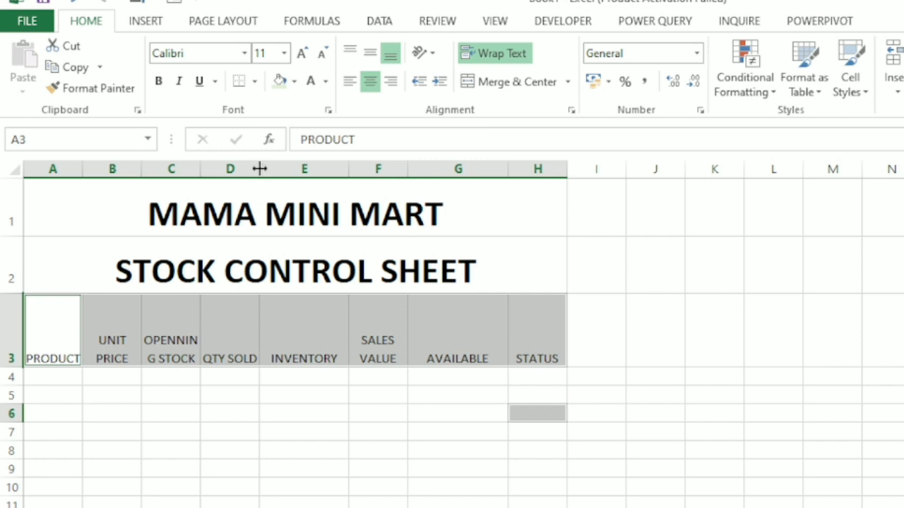
drag(259, 169, 287, 170)
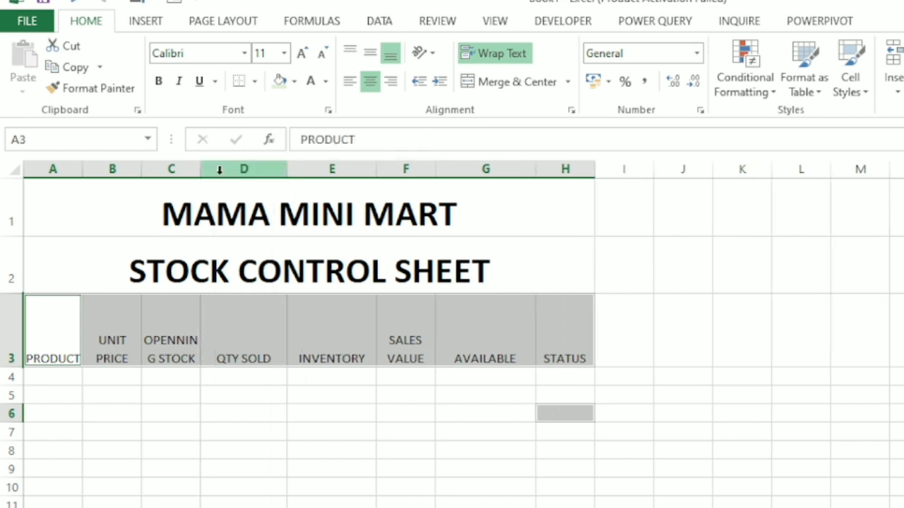
drag(200, 169, 223, 169)
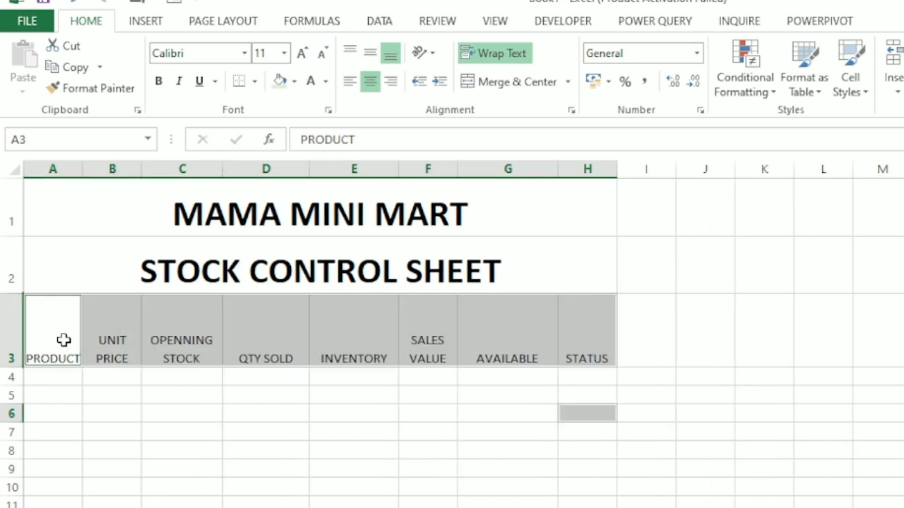
Step: Make the header labels bold and vertically centred
click(372, 57)
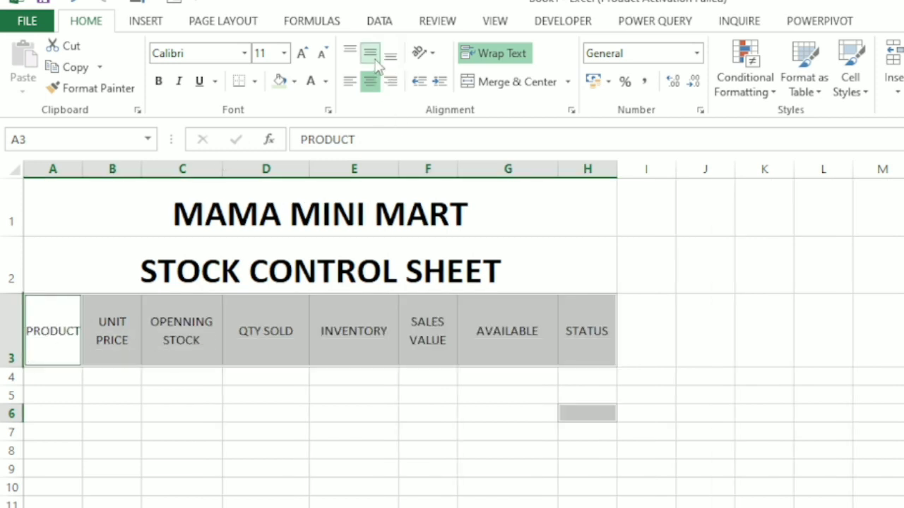
click(158, 81)
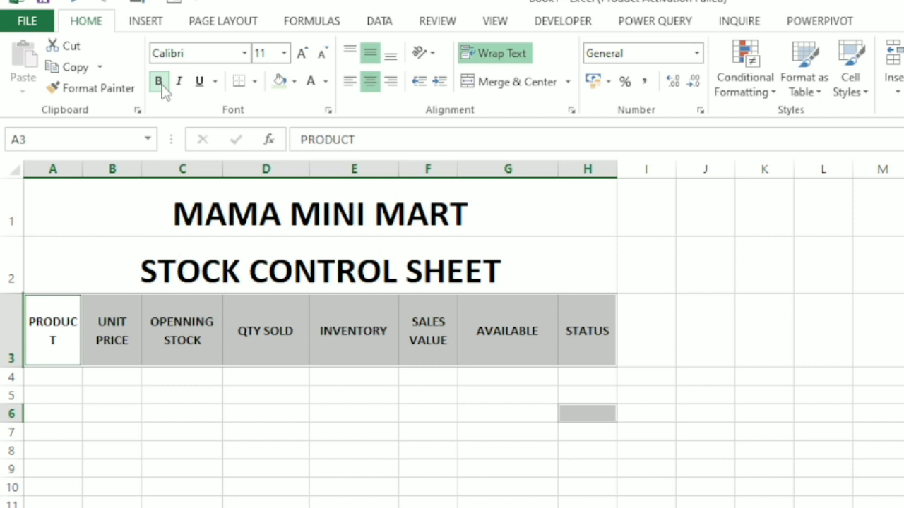
click(162, 209)
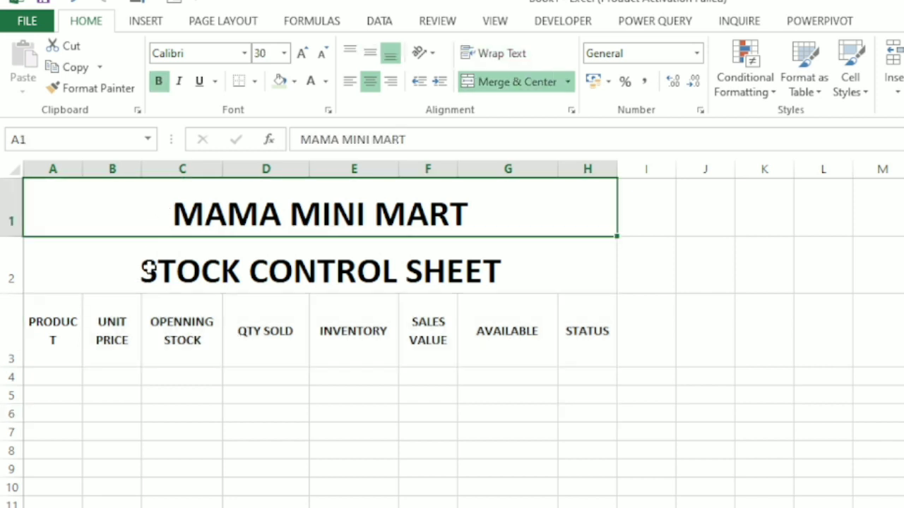
Step: Give STOCK CONTROL SHEET a dark green fill and white text, and middle-align both title rows
click(167, 281)
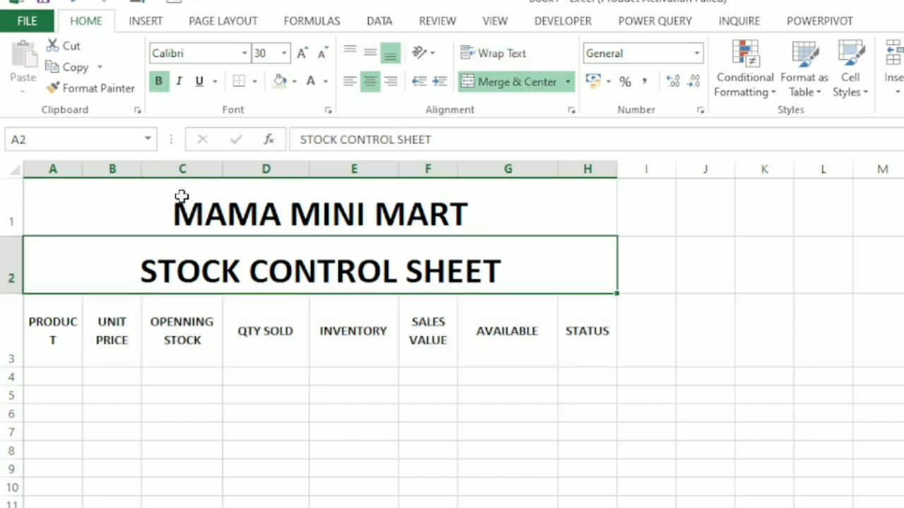
click(294, 81)
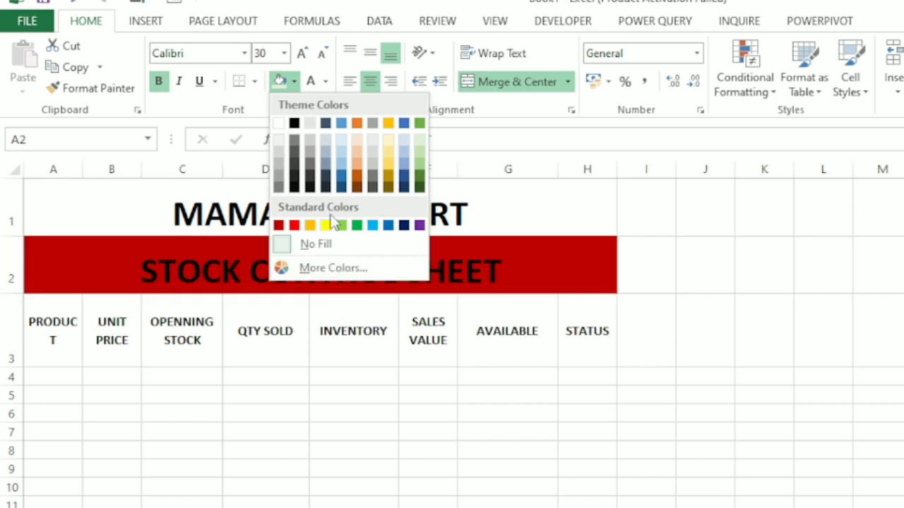
click(419, 187)
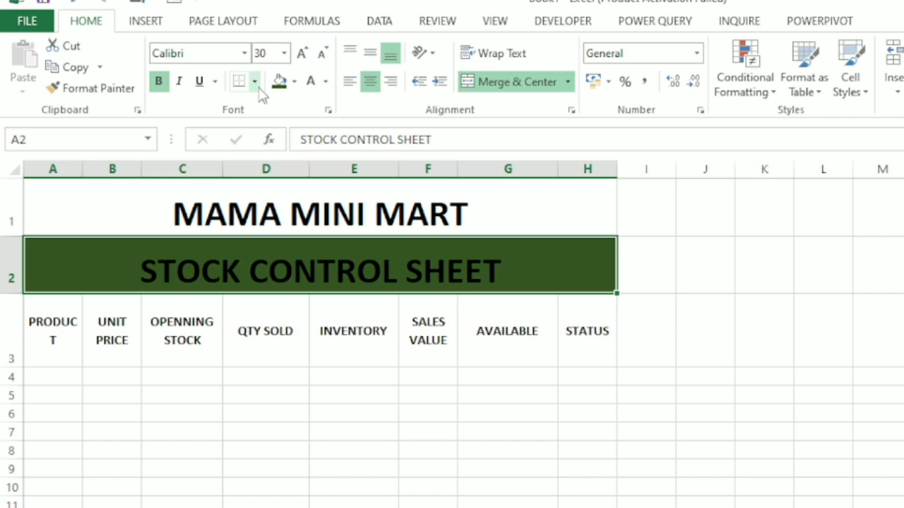
click(325, 82)
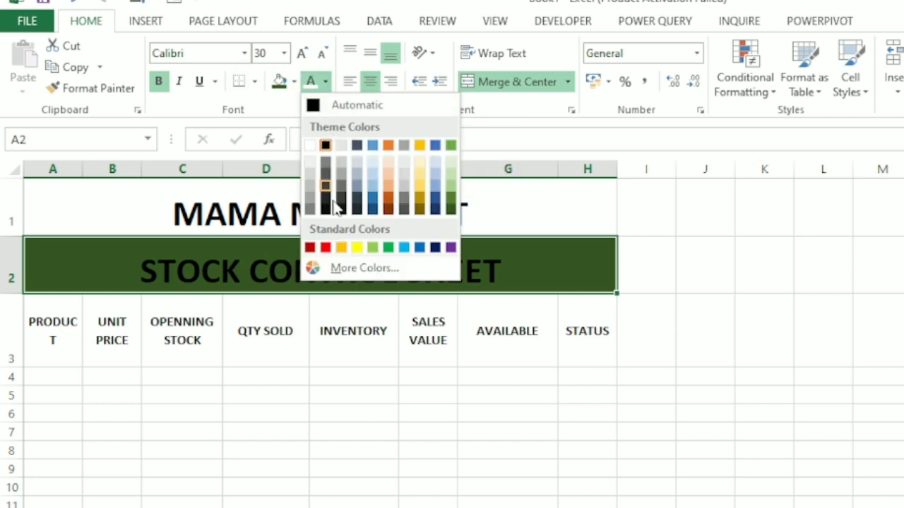
click(310, 145)
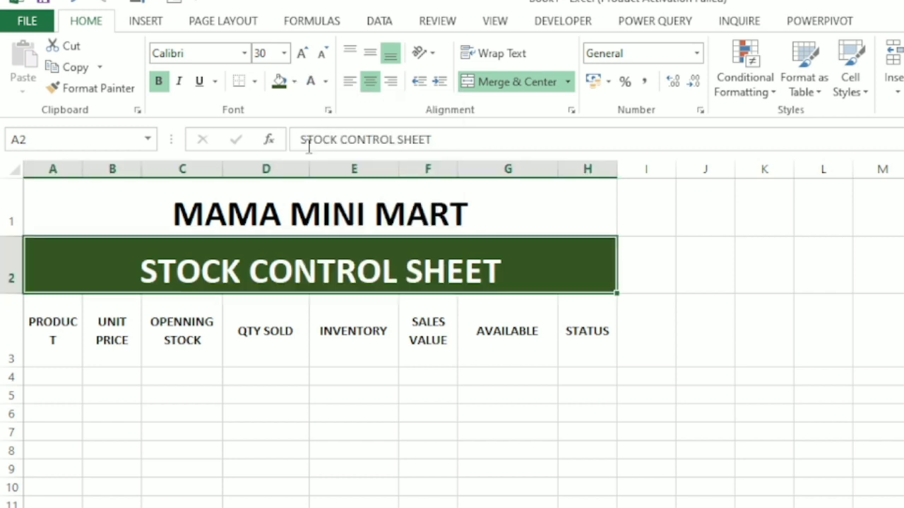
click(369, 55)
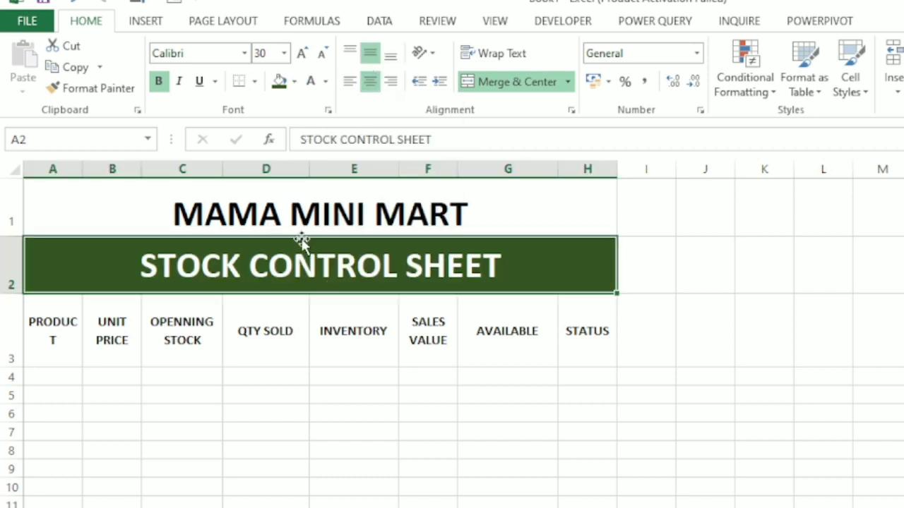
click(309, 228)
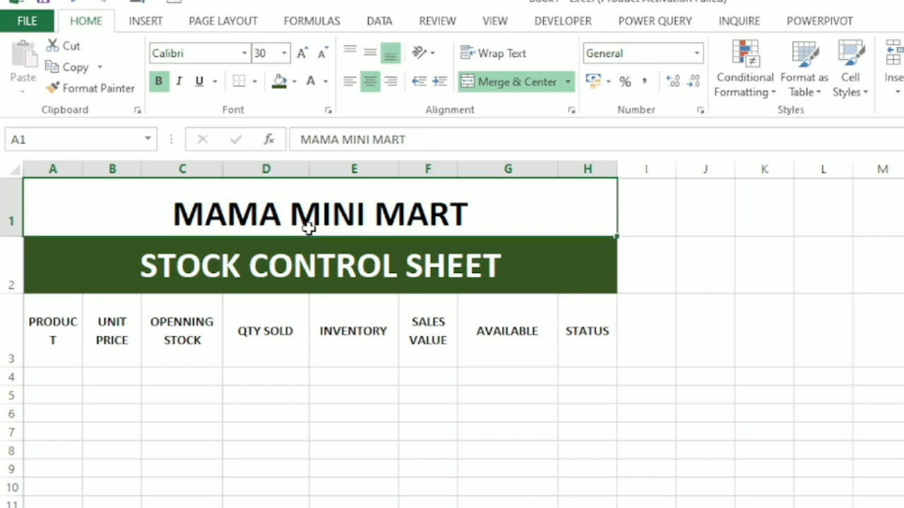
click(369, 54)
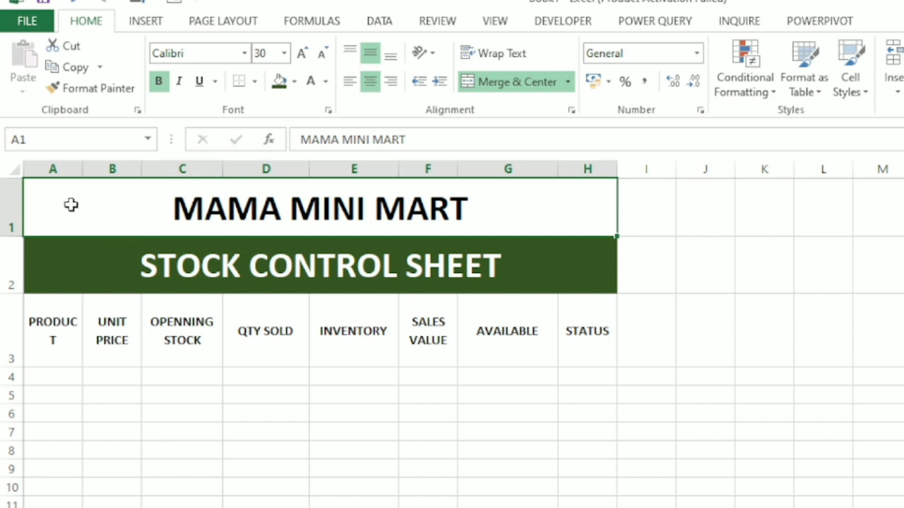
Step: Apply All Borders to the table range A1:H11
drag(72, 207, 149, 503)
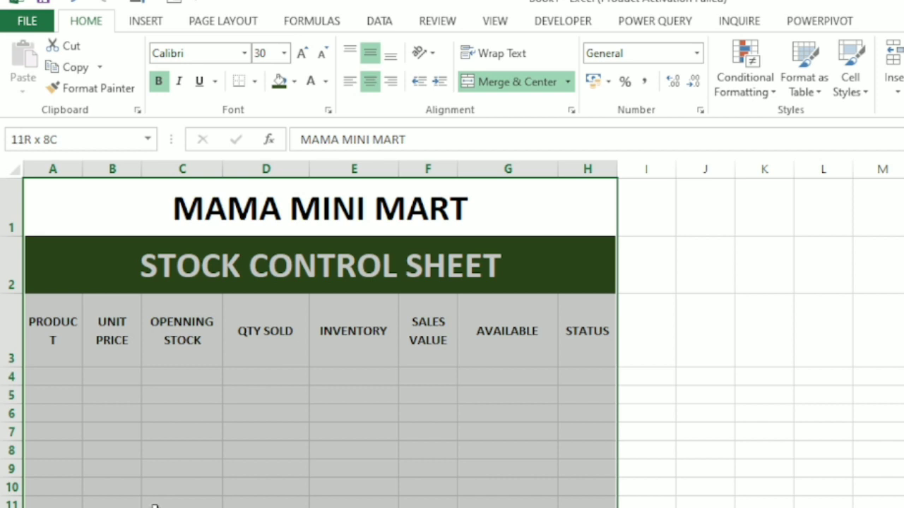
drag(155, 505, 155, 505)
click(254, 82)
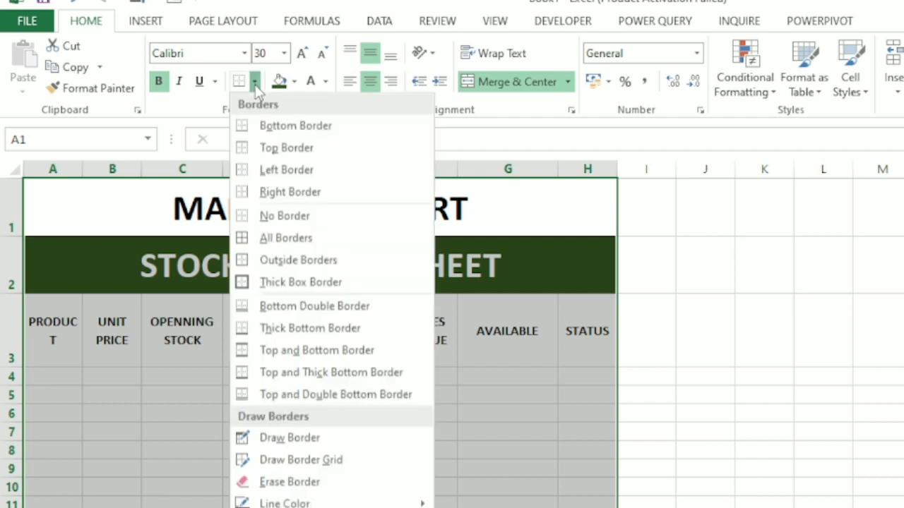
click(286, 238)
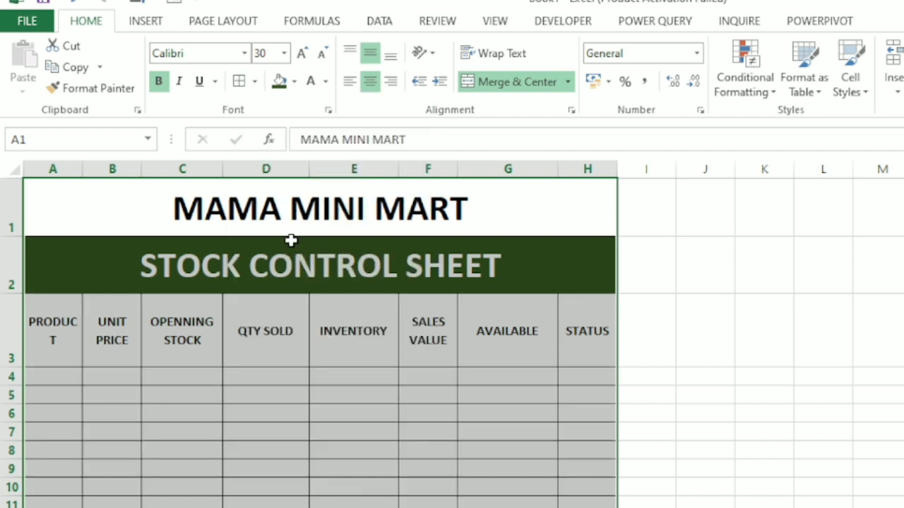
click(455, 415)
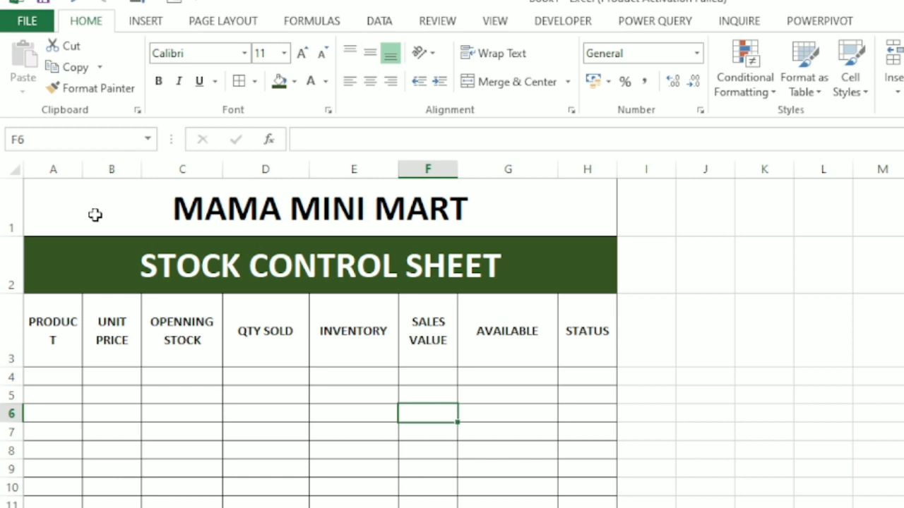
Step: Add a Thick Box Border around the banner and header rows A2:H3
drag(89, 257, 116, 344)
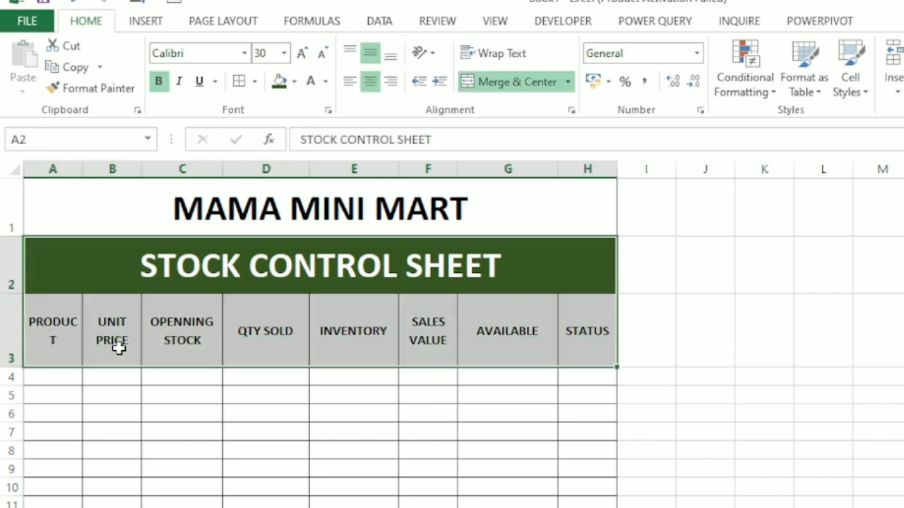
click(254, 82)
click(277, 283)
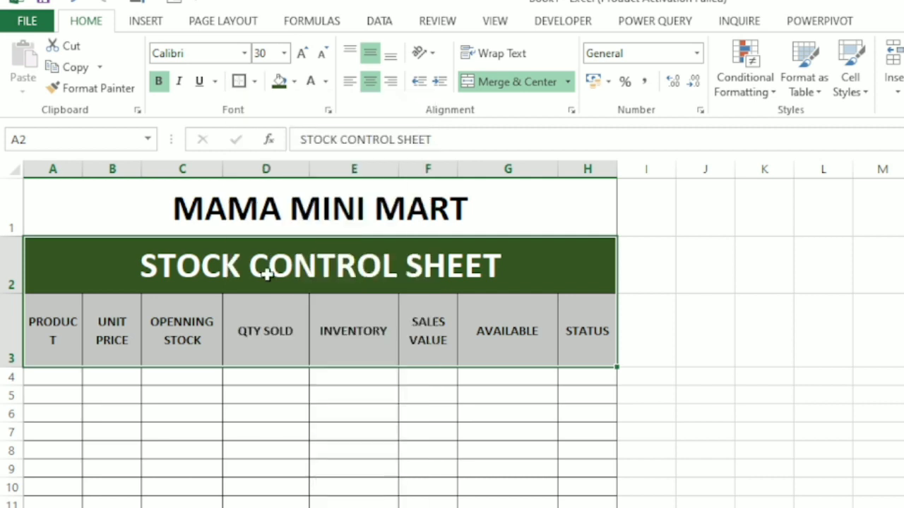
click(343, 397)
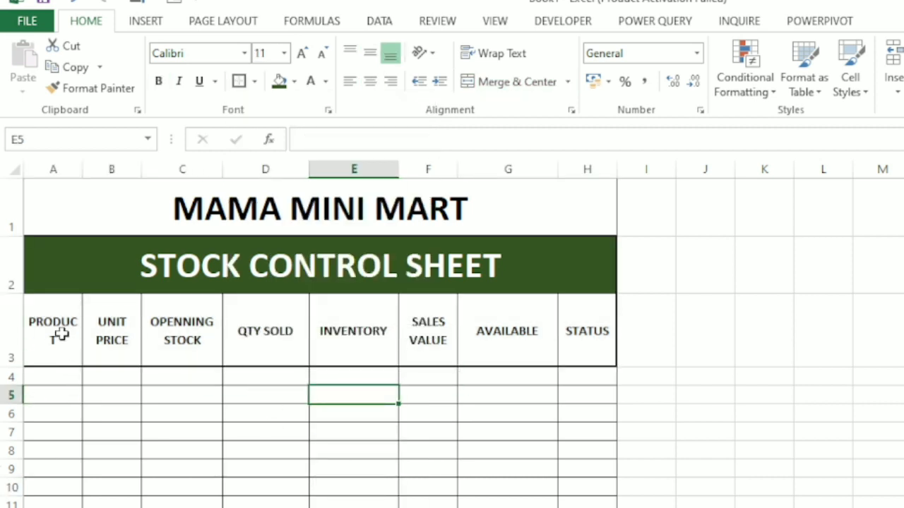
drag(60, 335, 574, 344)
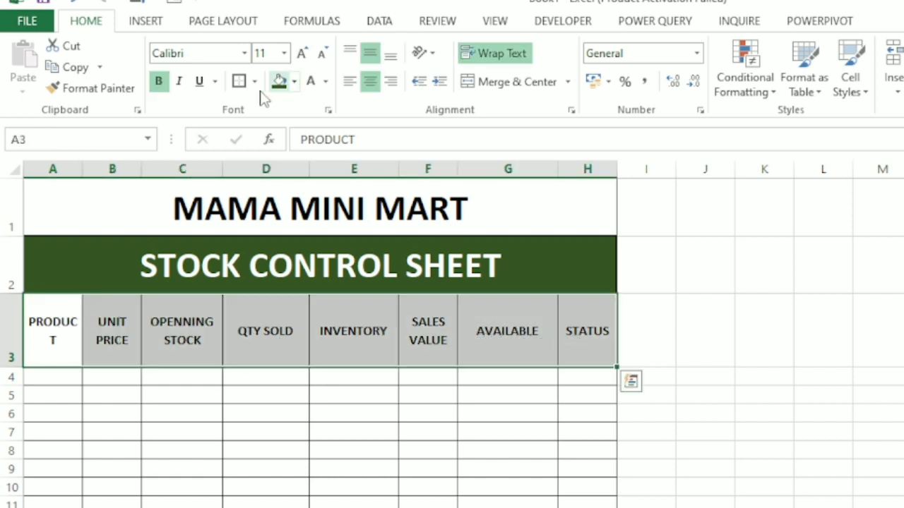
Step: Fill the A3:H3 heading row green and widen column A to fit PRODUCT
click(295, 82)
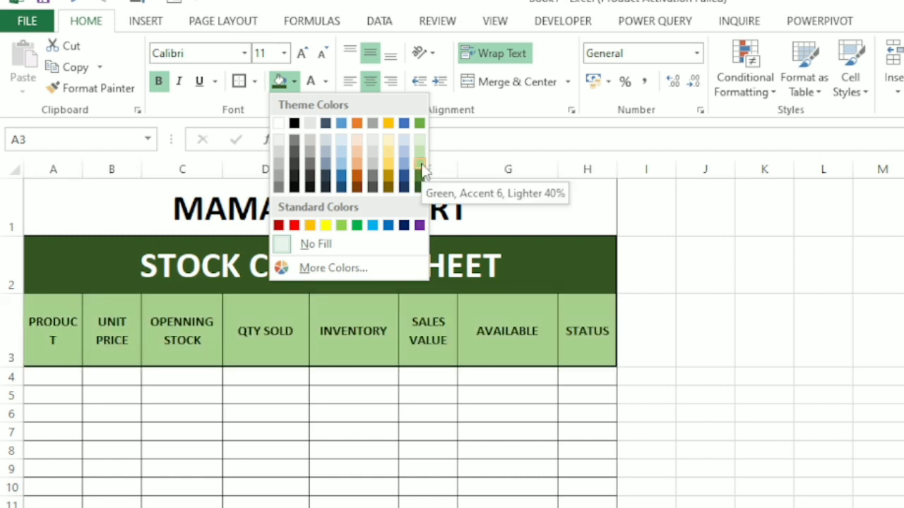
click(421, 183)
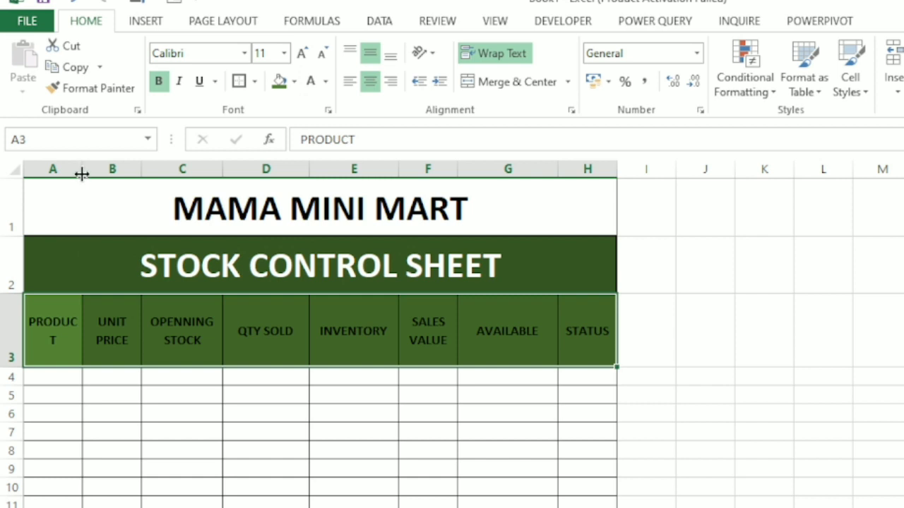
drag(82, 173, 101, 177)
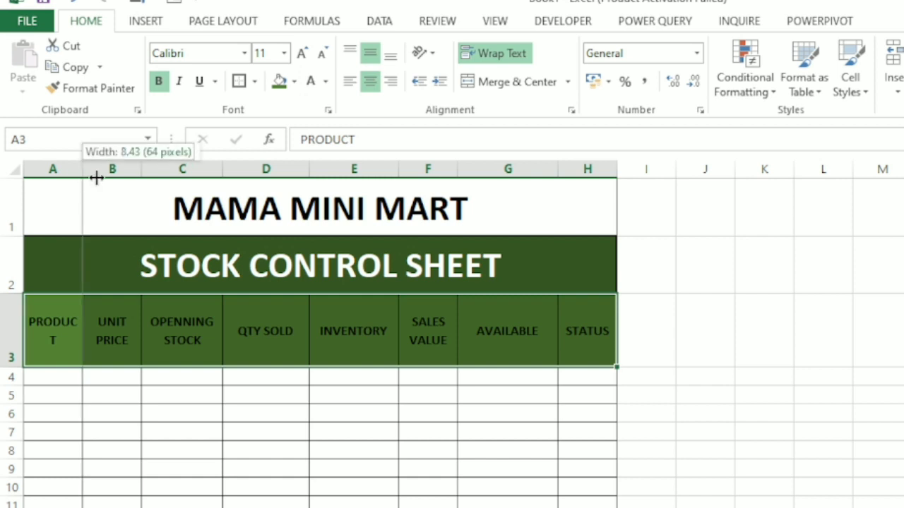
click(292, 432)
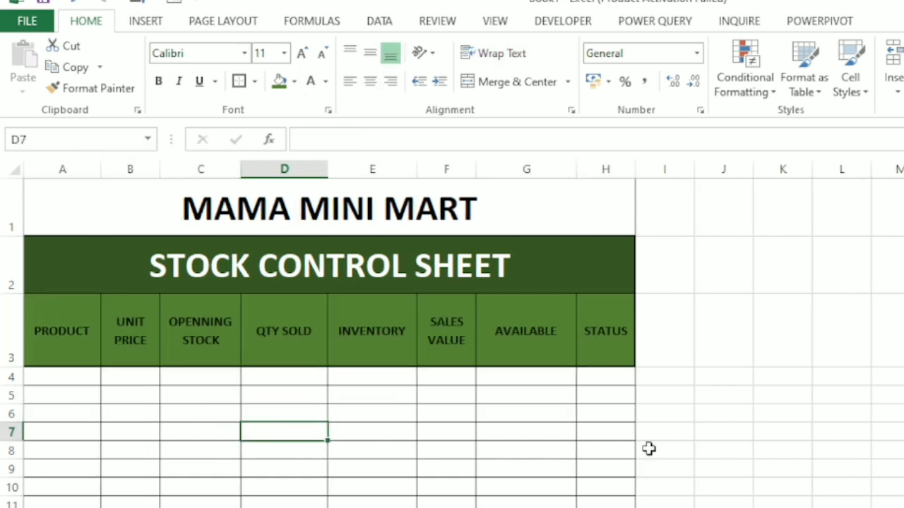
click(69, 384)
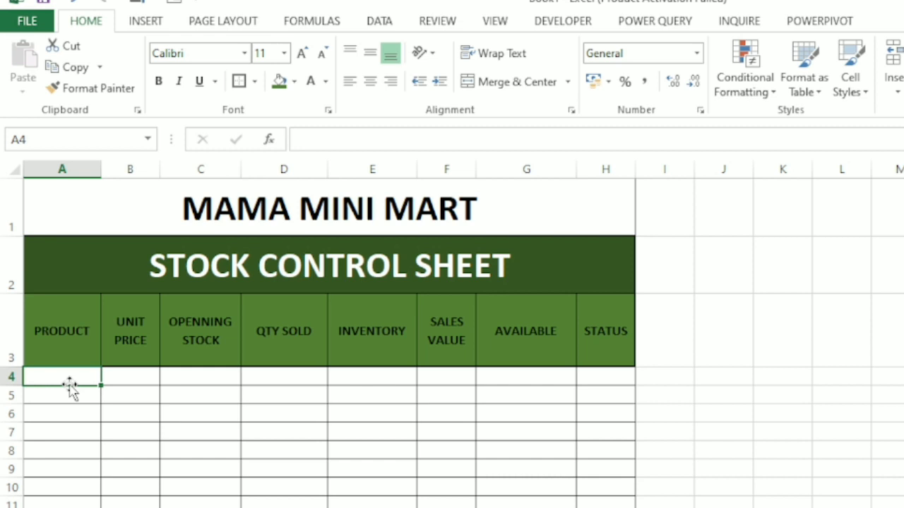
Step: Enter the products Milk, Sugar, Coffee and Oil down cells A4 to A7
text(Milk)
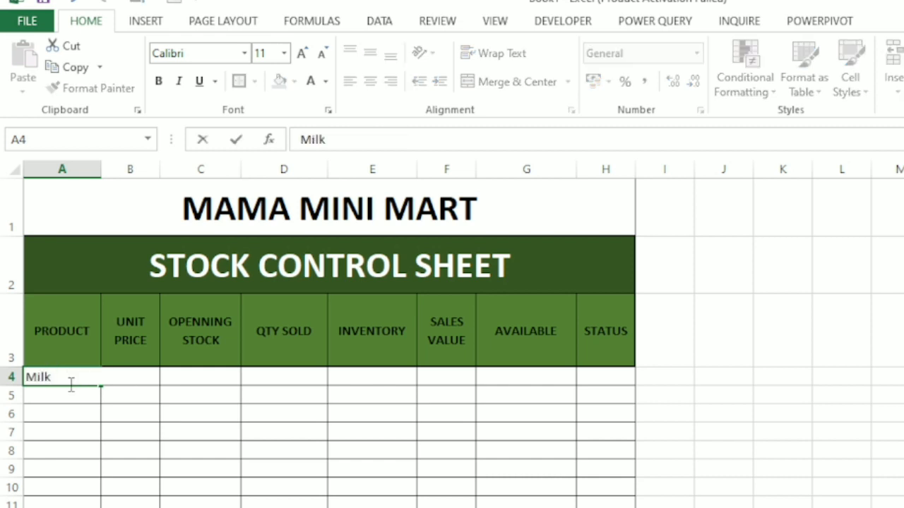
key(Return)
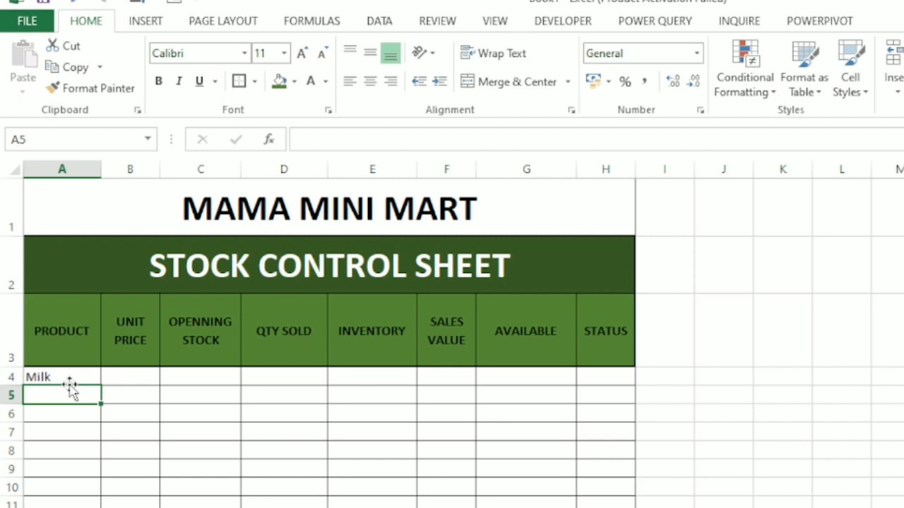
text(Sugar)
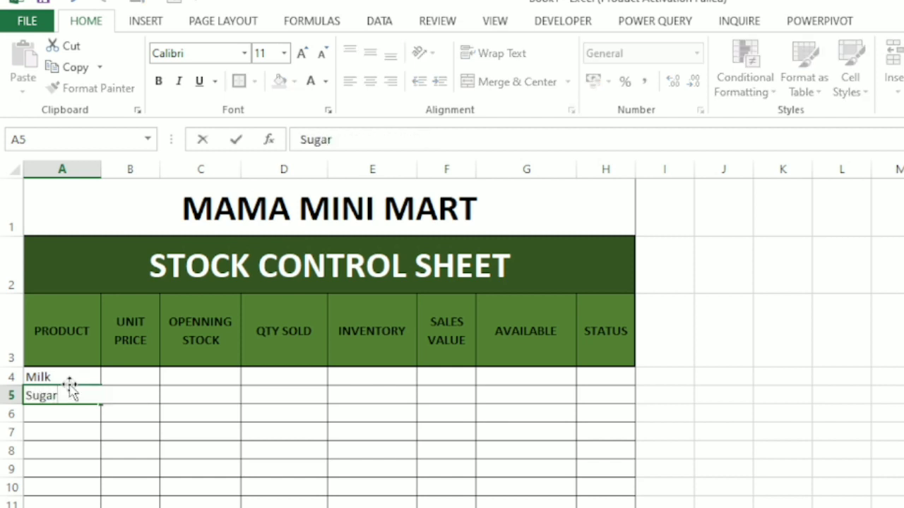
key(Return)
text(Coffee)
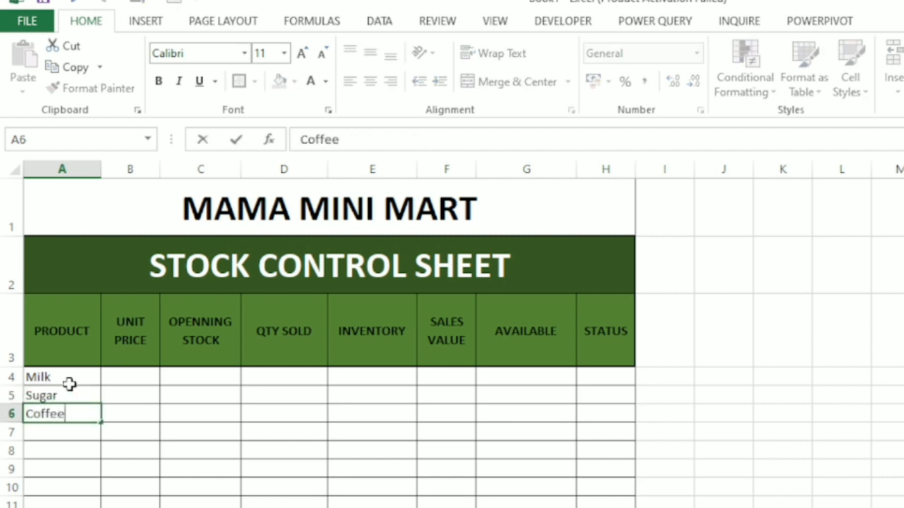
key(Return)
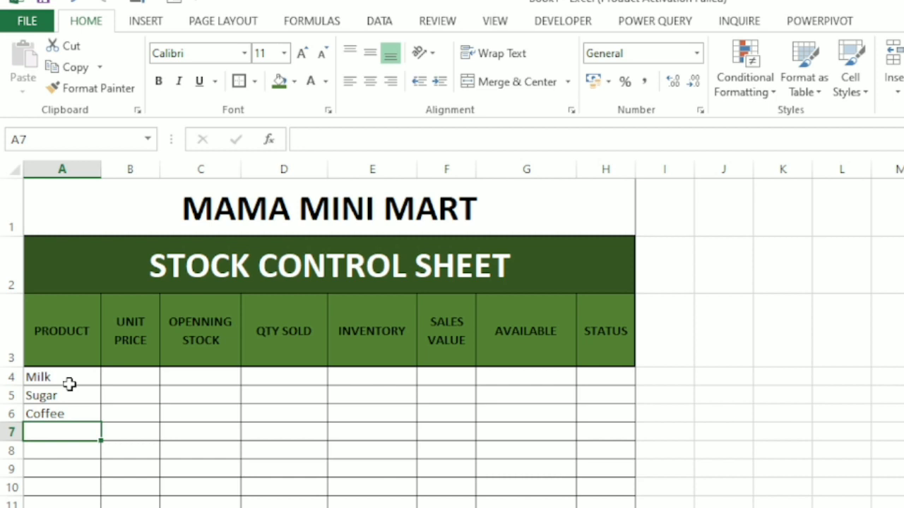
text(Oil)
key(Return)
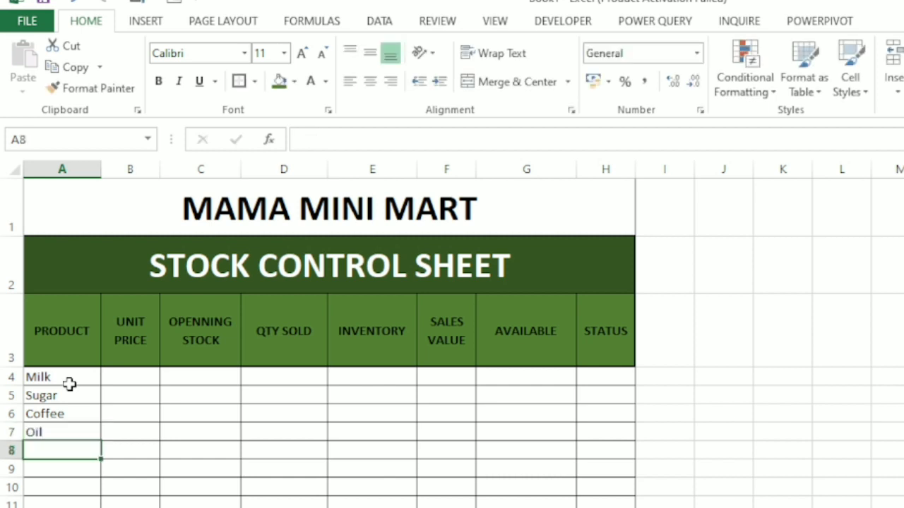
click(127, 379)
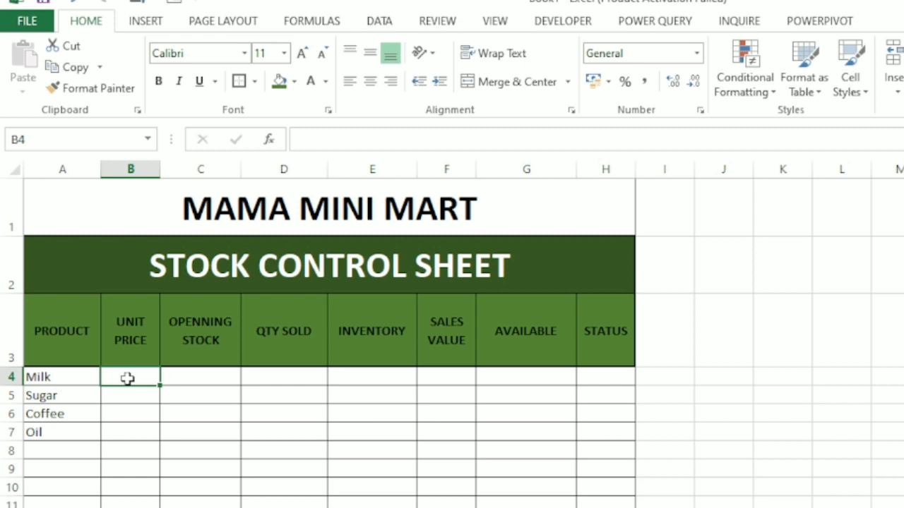
Step: Enter unit prices 12, 15, 10 and 9 in B4:B7
text(12)
key(Return)
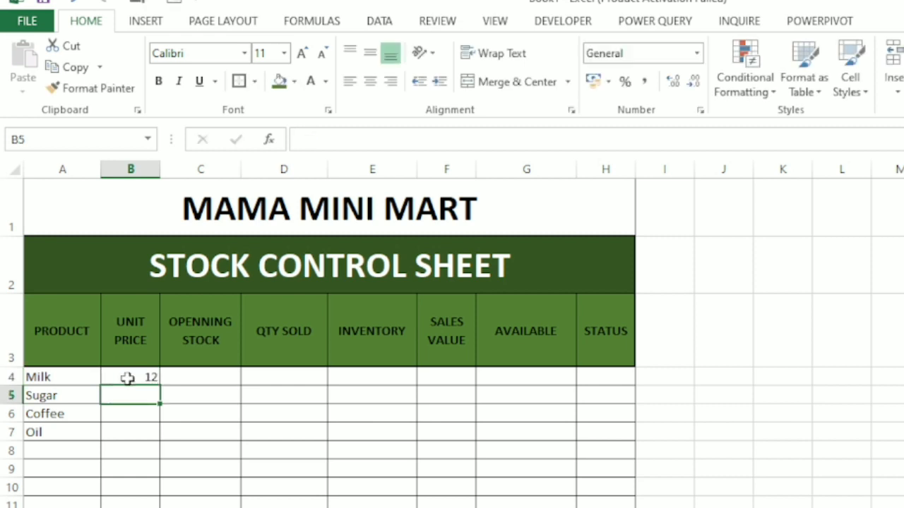
text(15)
key(Return)
text(1)
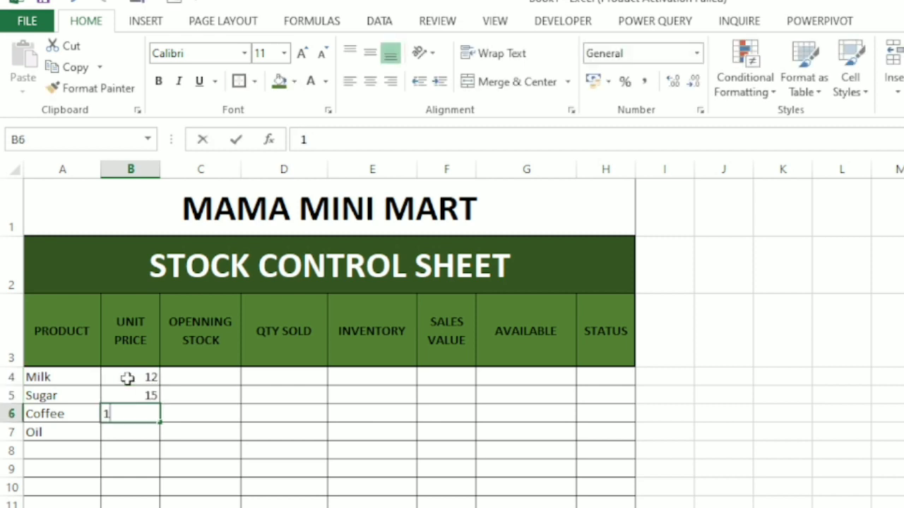
text(0)
key(Return)
text(9)
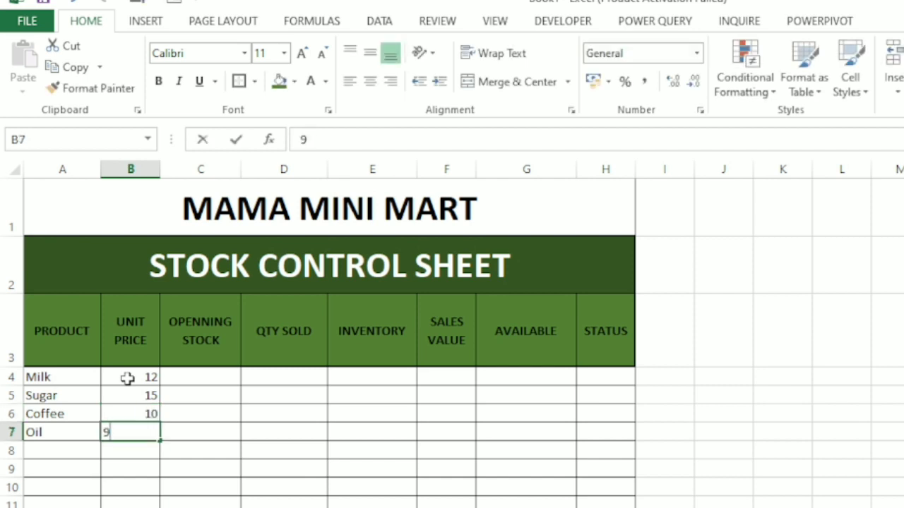
Step: Enter opening stock 150, 300, 120 and 250 in C4:C7
click(190, 381)
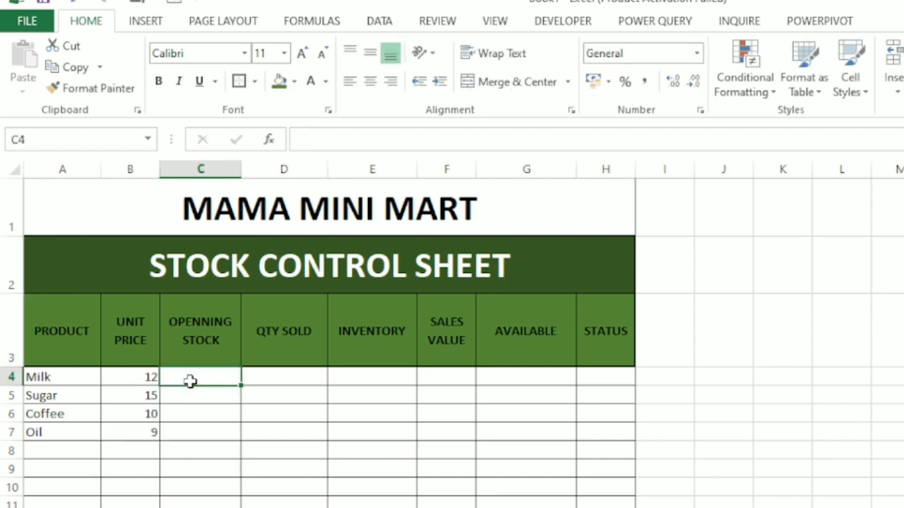
text(15)
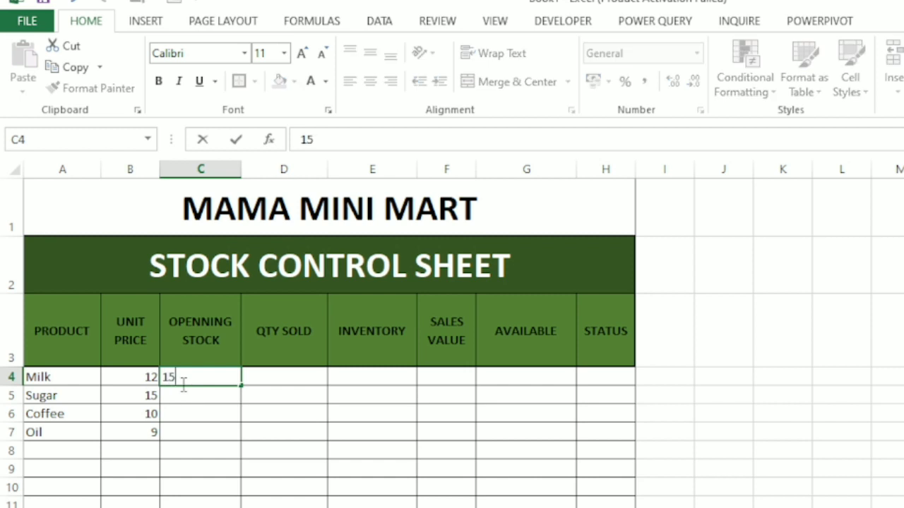
text(0)
key(Return)
text(3)
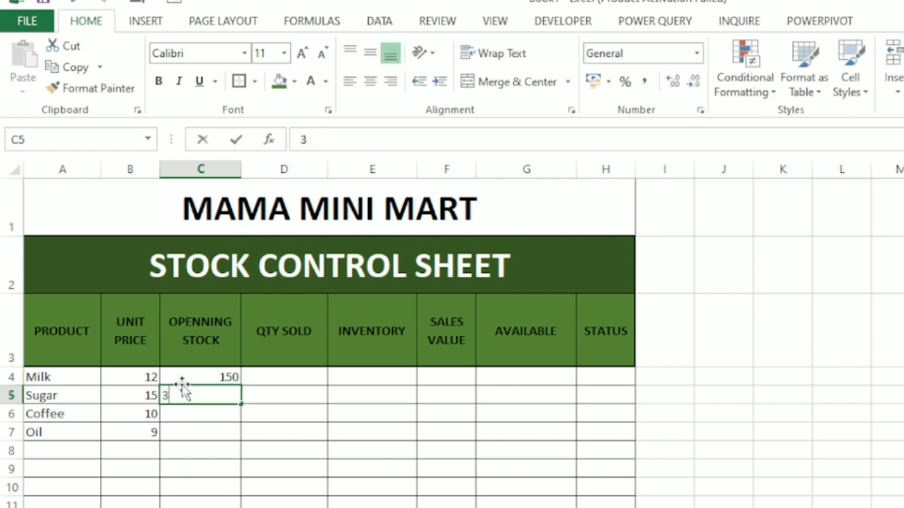
text(00)
key(Return)
text(120)
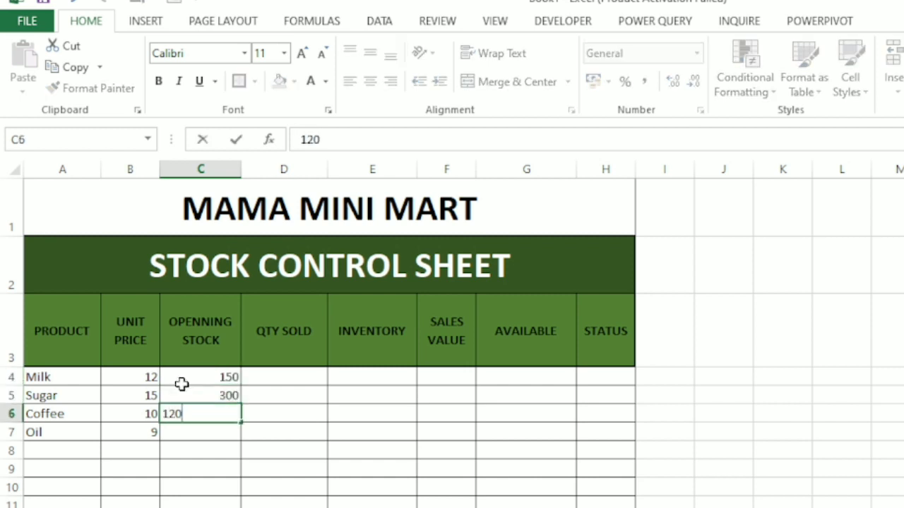
key(Return)
text(250)
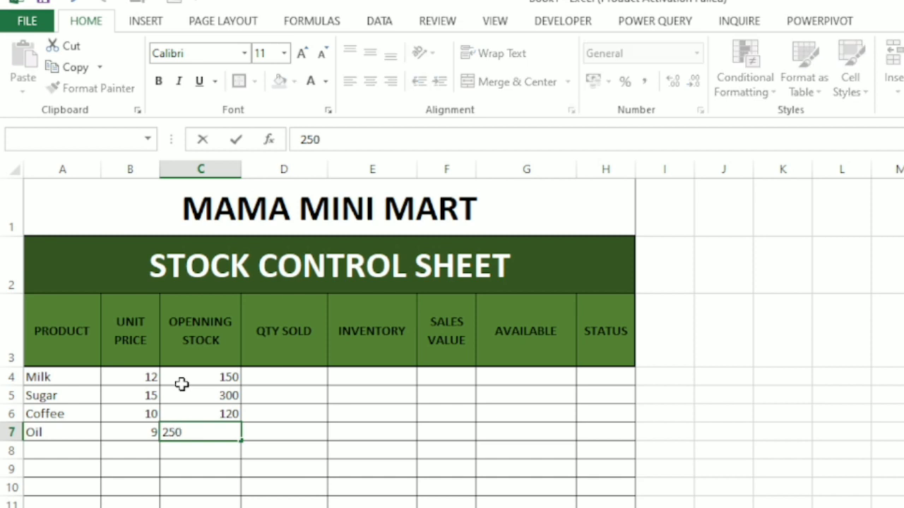
Step: Enter quantities sold 50, 280, 75 and 100 in D4:D7, fixing Sugar's typo
click(287, 374)
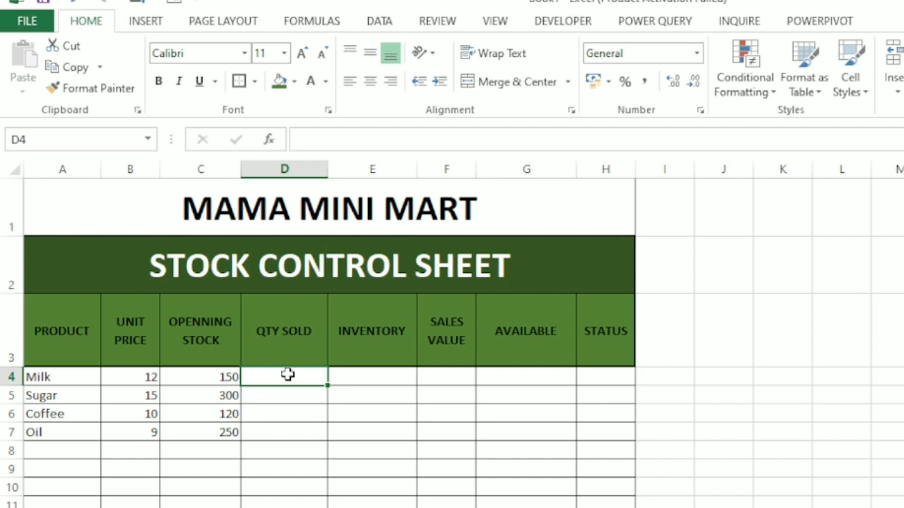
text(50)
key(Return)
text(1)
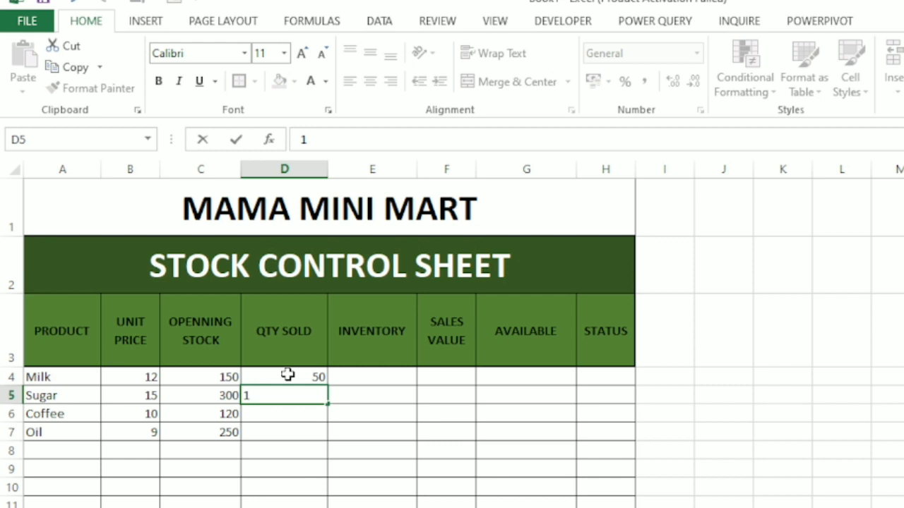
text(280)
key(BackSpace)
key(BackSpace)
key(BackSpace)
text(80)
key(Return)
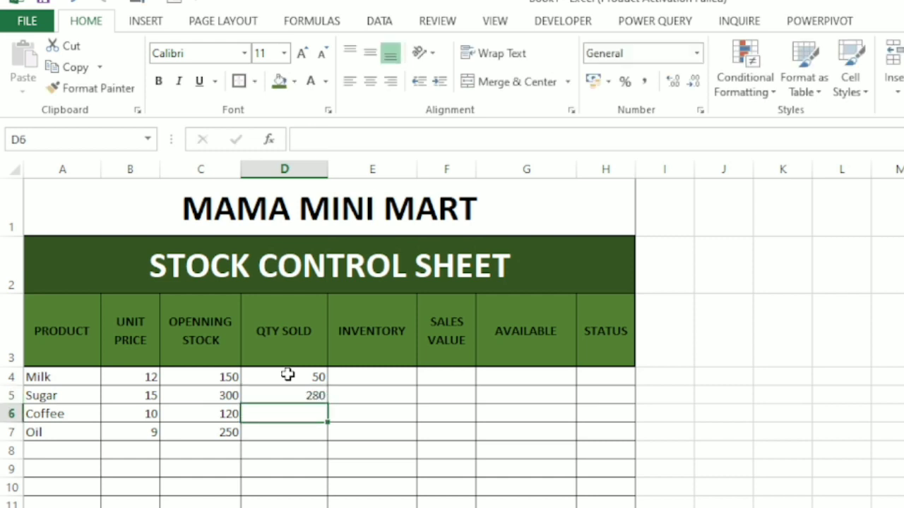
text(75)
key(Return)
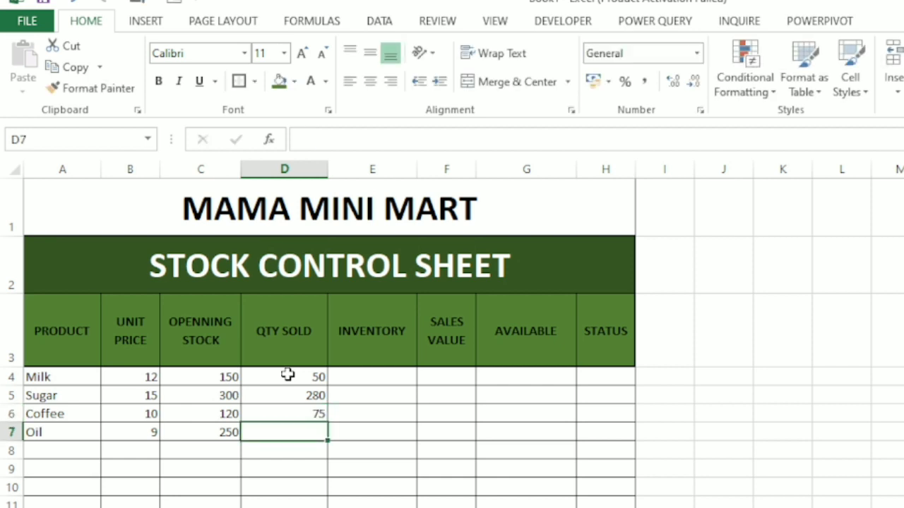
text(1)
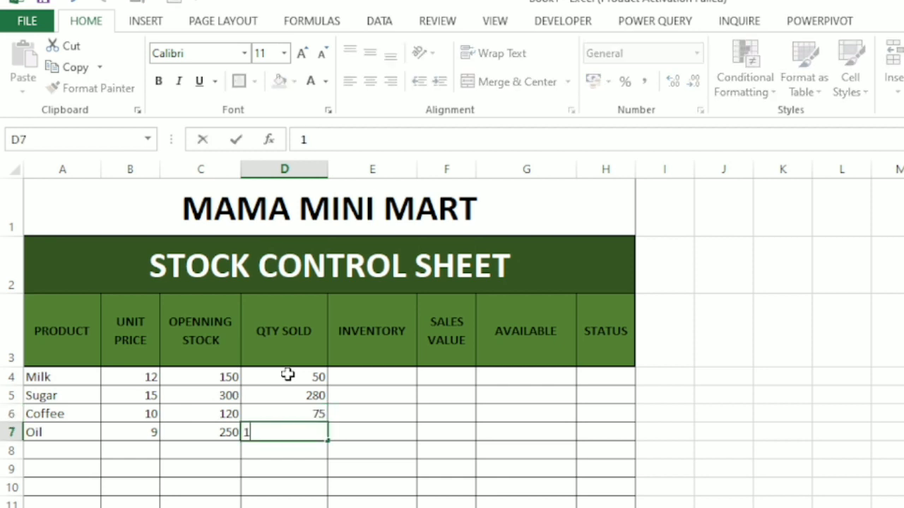
text(00)
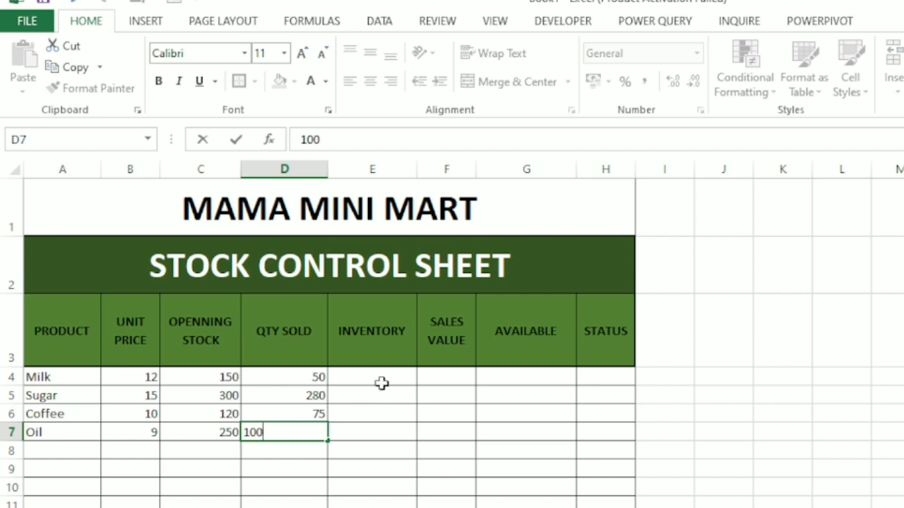
click(381, 384)
Step: Retitle header cell E3 as INVENTORY VALUE
click(369, 347)
text(INVENTORY VALUE)
key(Return)
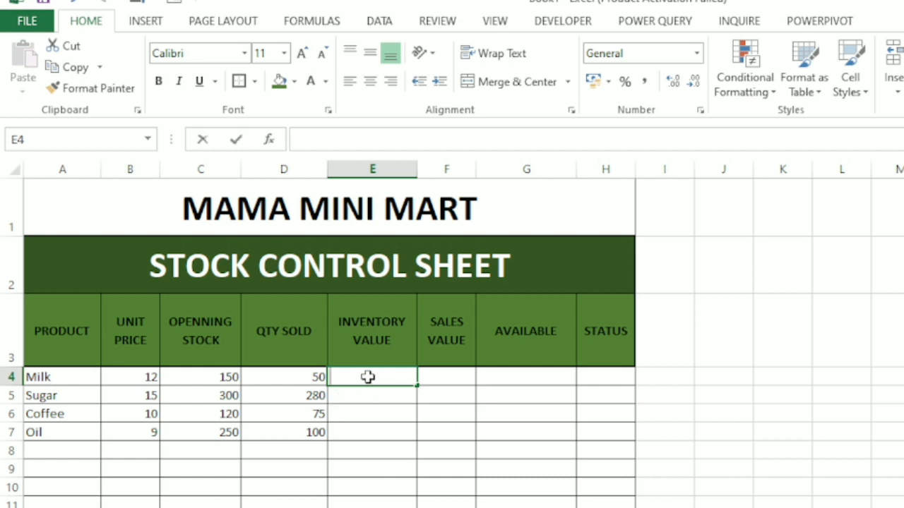
Step: Fill E4:E7 with =B4*C4, giving 1800, 4500, 1200 and 2250
text(=)
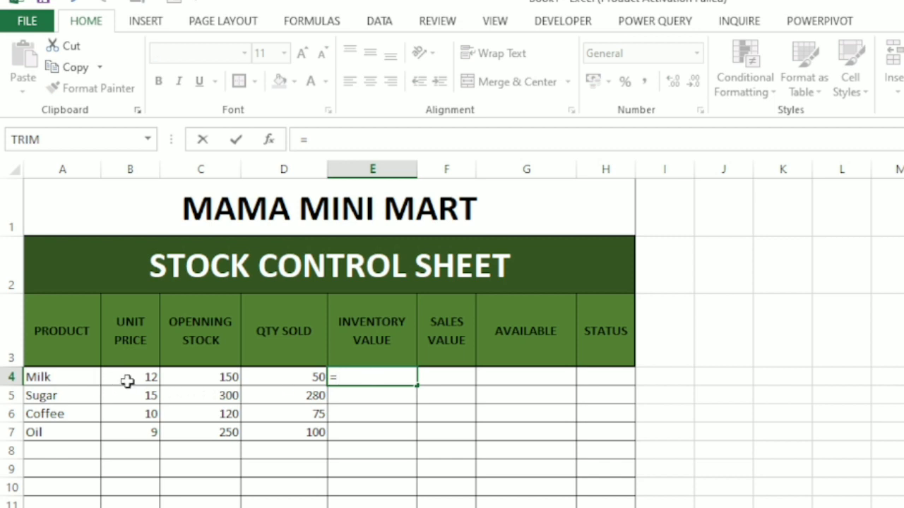
click(131, 381)
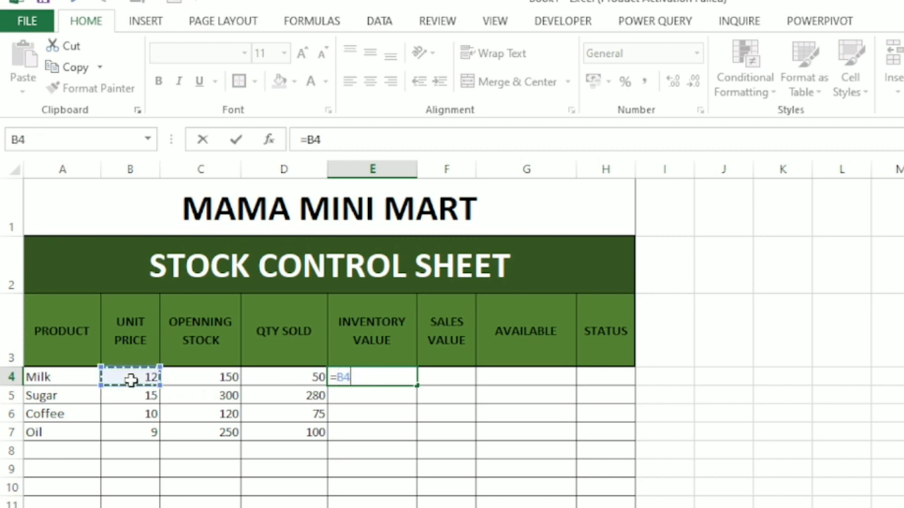
text(*)
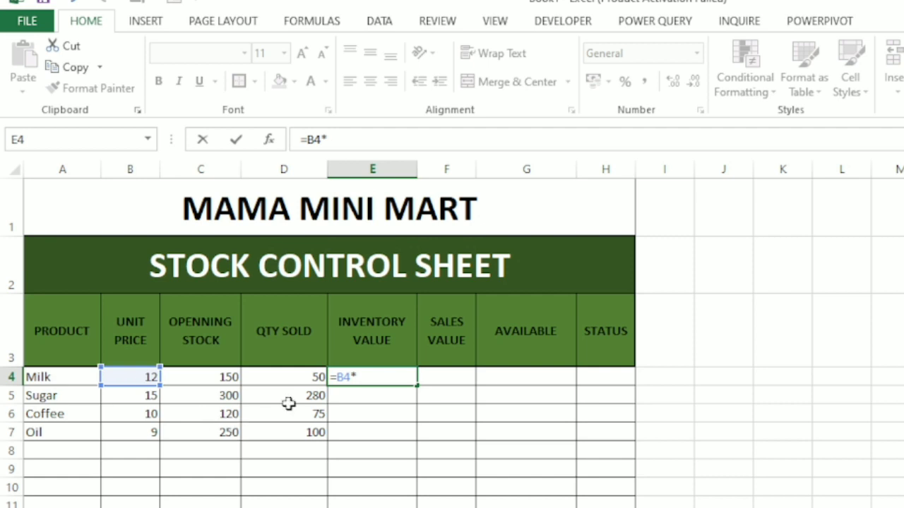
click(205, 373)
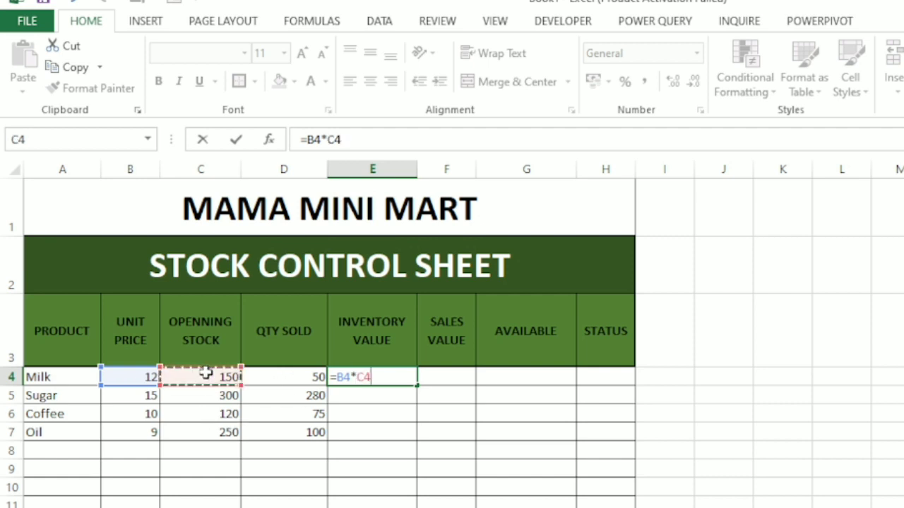
key(Return)
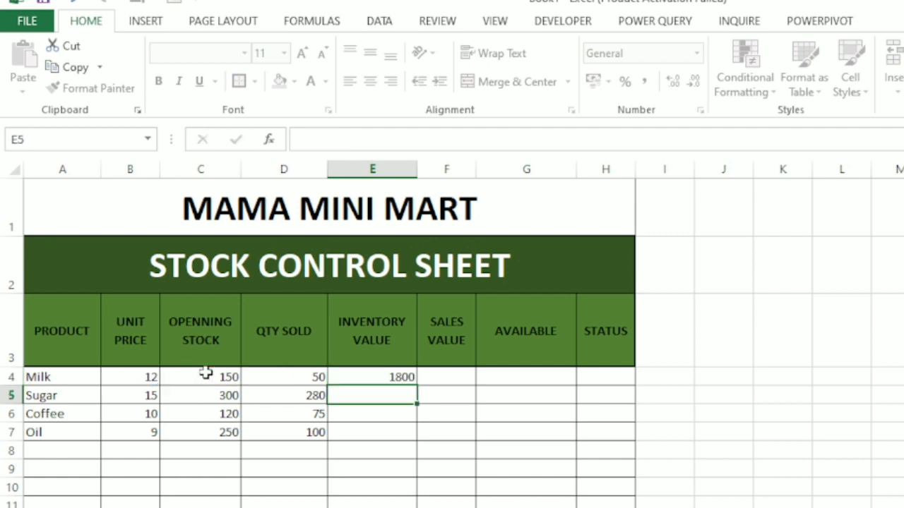
click(403, 374)
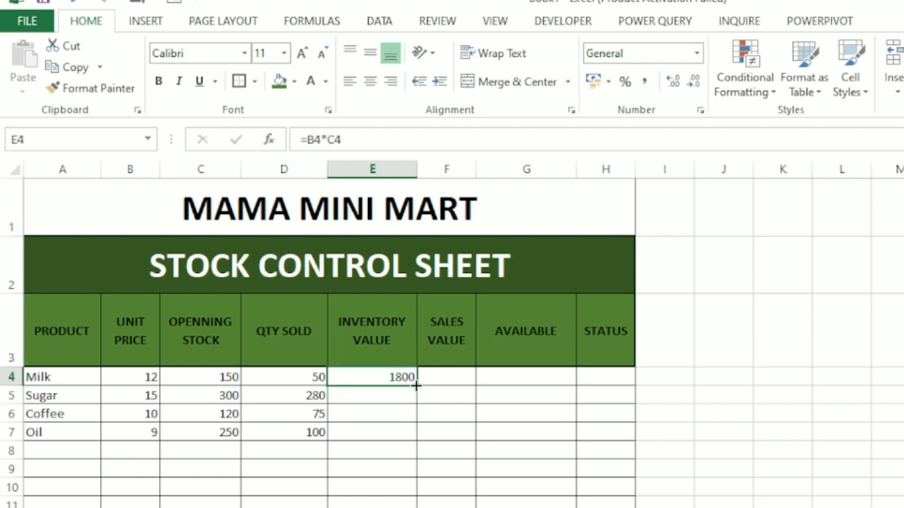
double_click(416, 384)
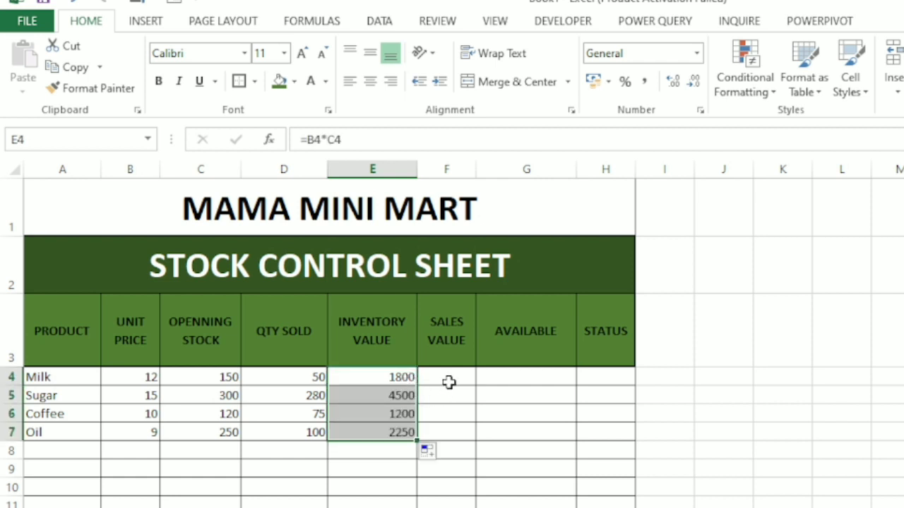
click(449, 381)
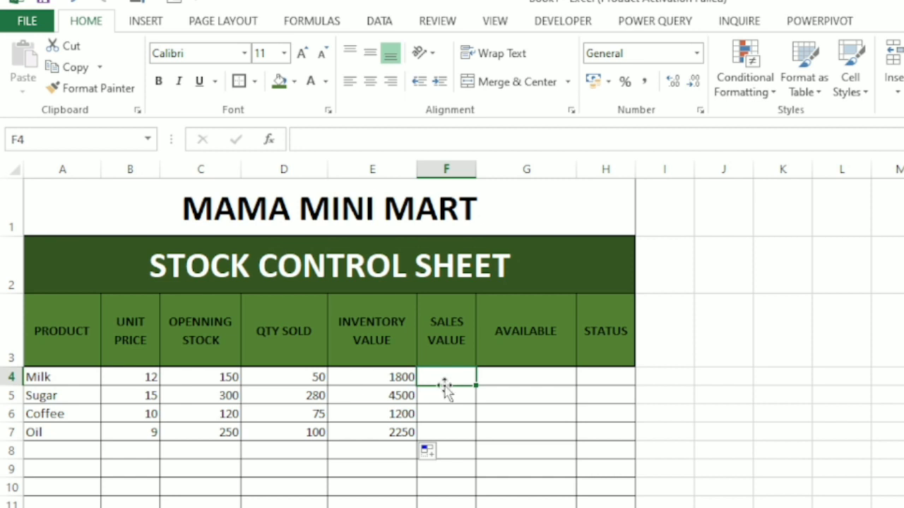
Step: Fill F4:F7 with =B4*D4, giving sales values 600, 4200, 750 and 900
text(=)
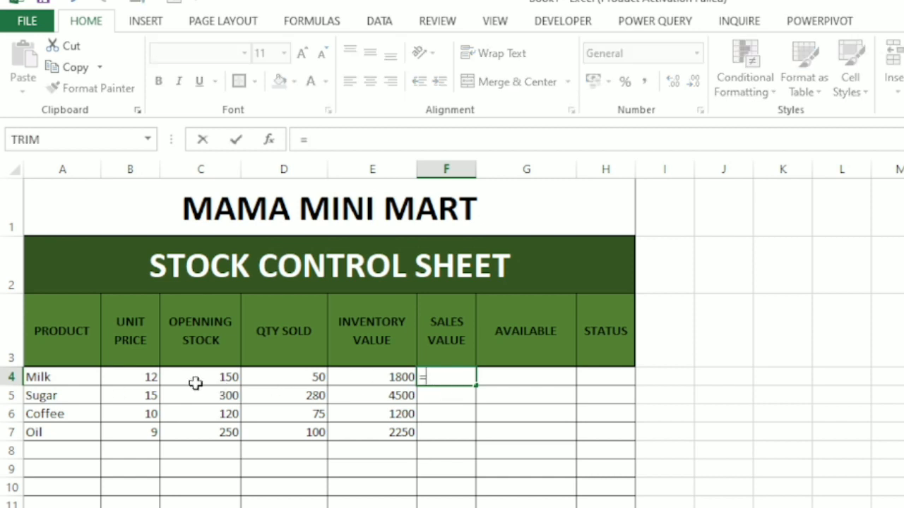
click(150, 378)
text(*)
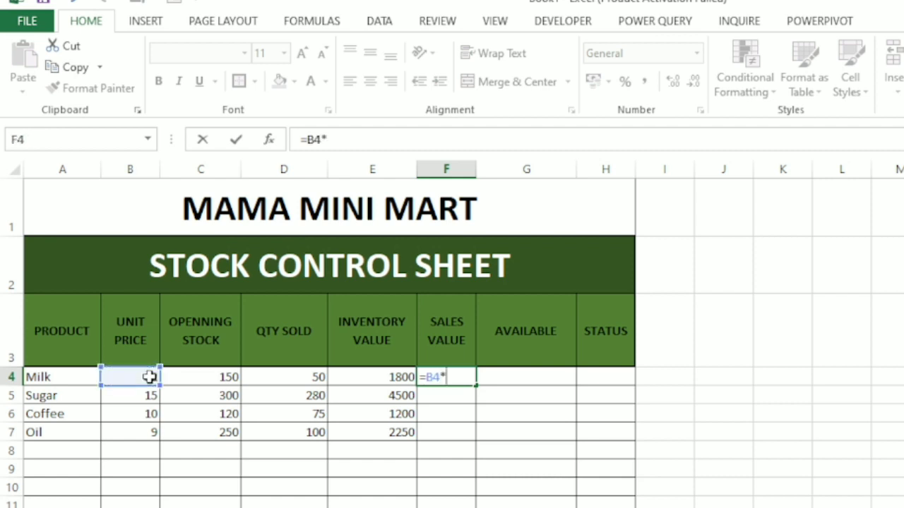
click(286, 381)
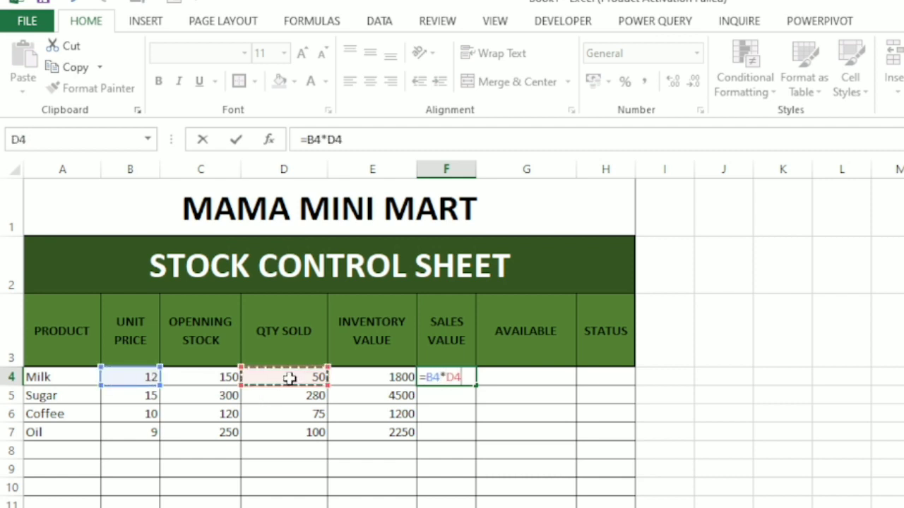
click(462, 376)
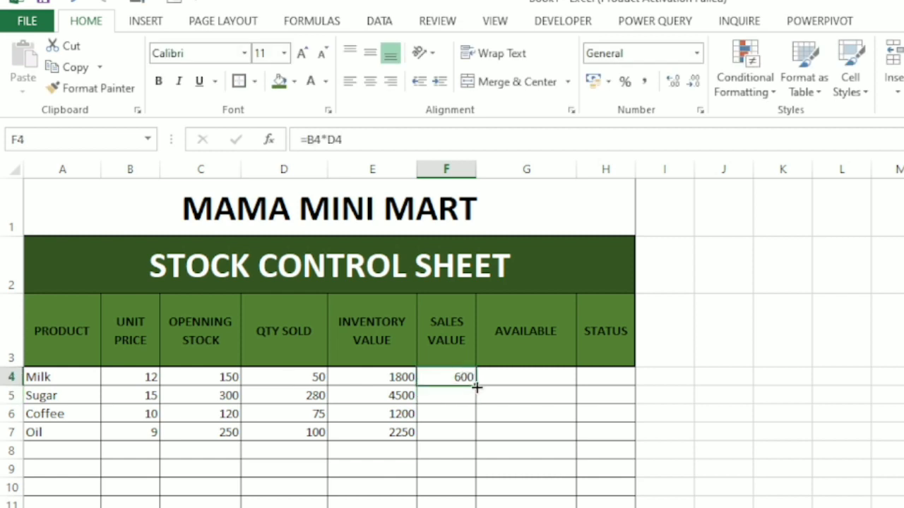
drag(477, 387, 477, 504)
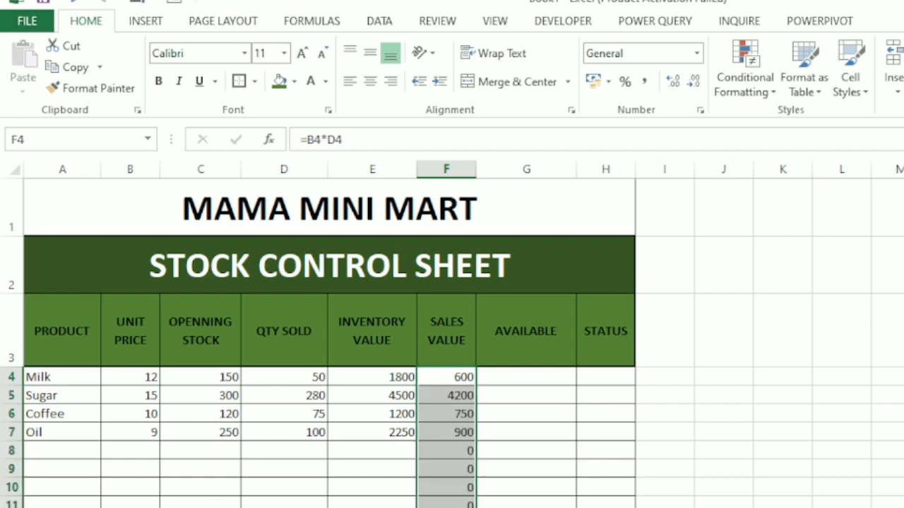
drag(478, 505, 467, 441)
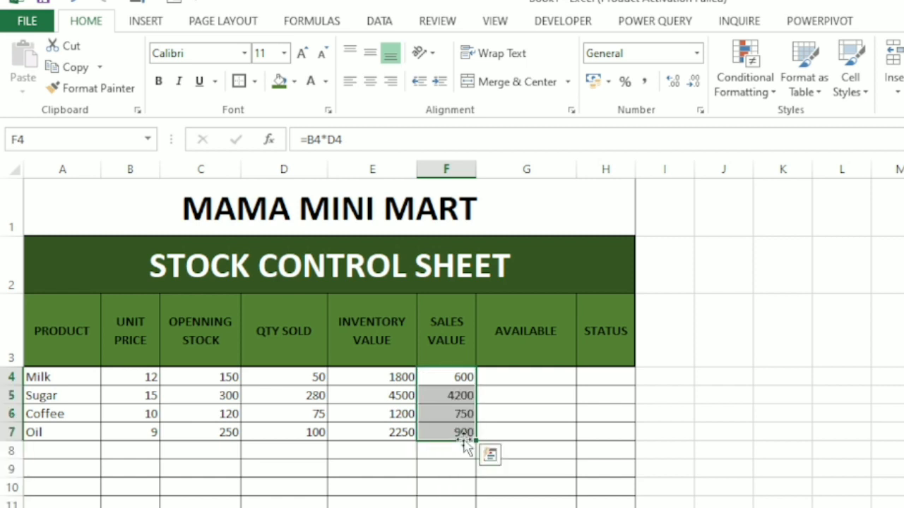
click(526, 462)
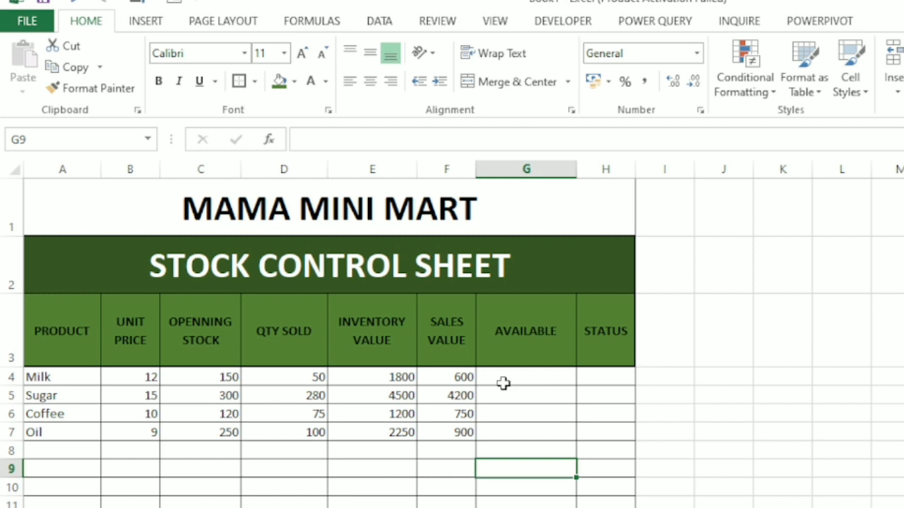
Step: Fill G4:G7 with =C4-D4 (100, 20, 45, 150) and widen STATUS column H
click(530, 377)
click(533, 402)
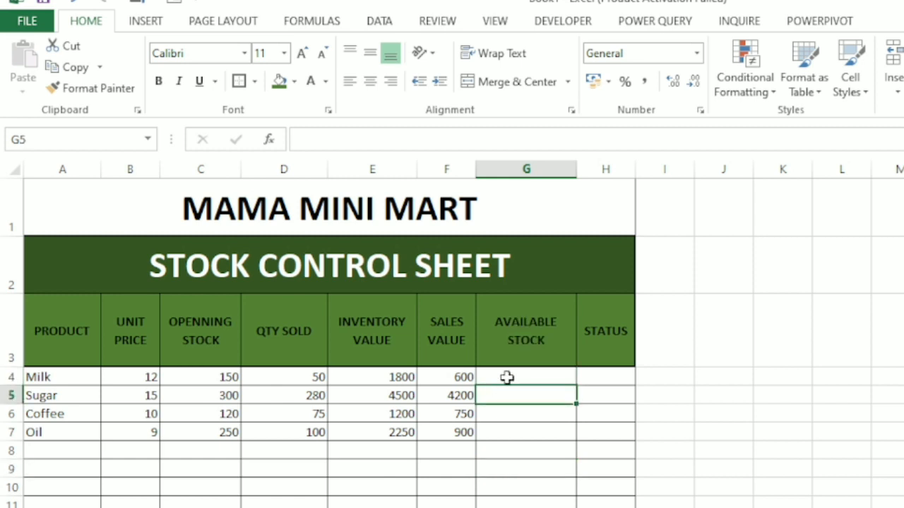
click(517, 378)
text(=)
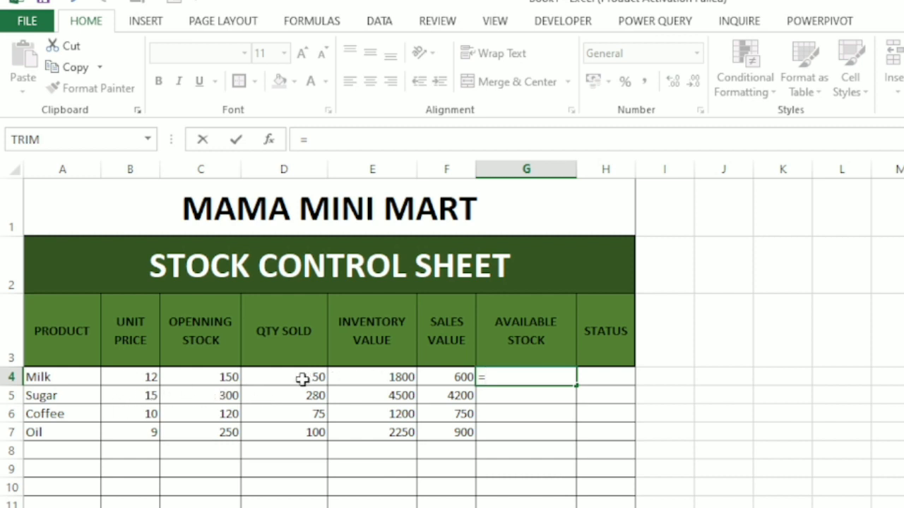
click(211, 379)
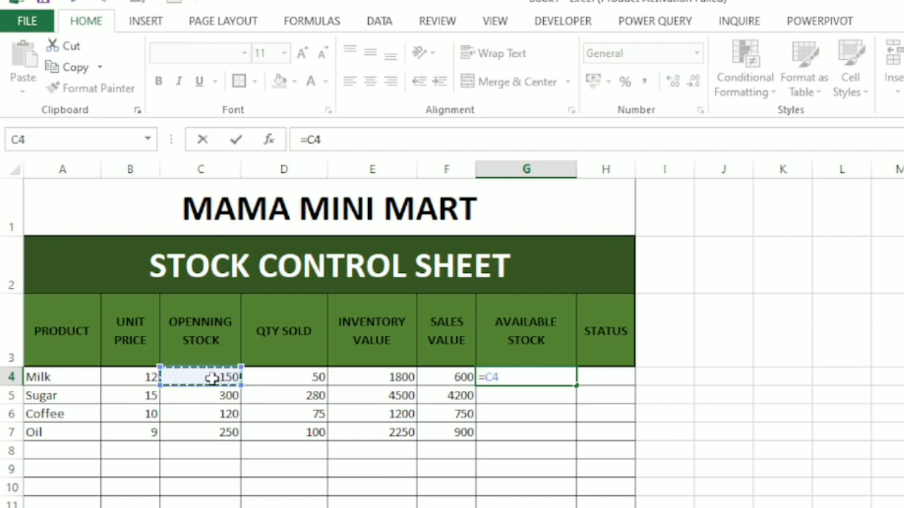
text(-)
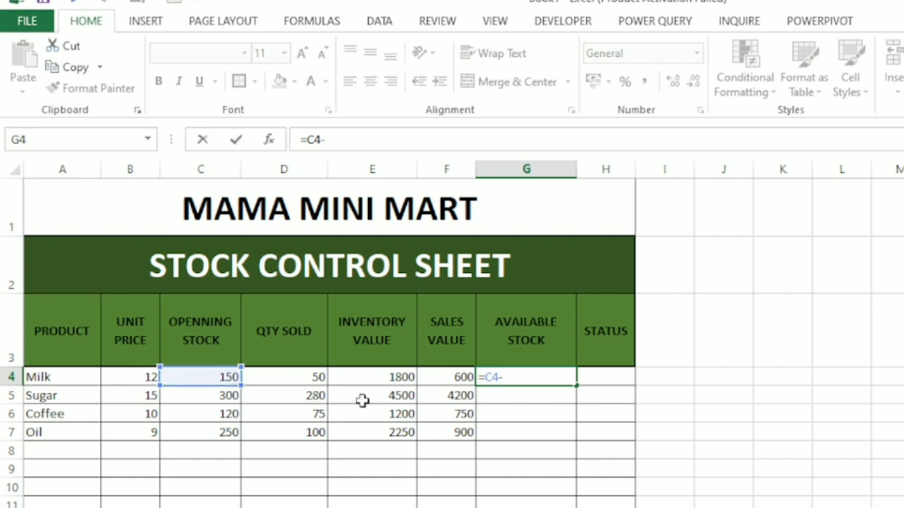
click(307, 376)
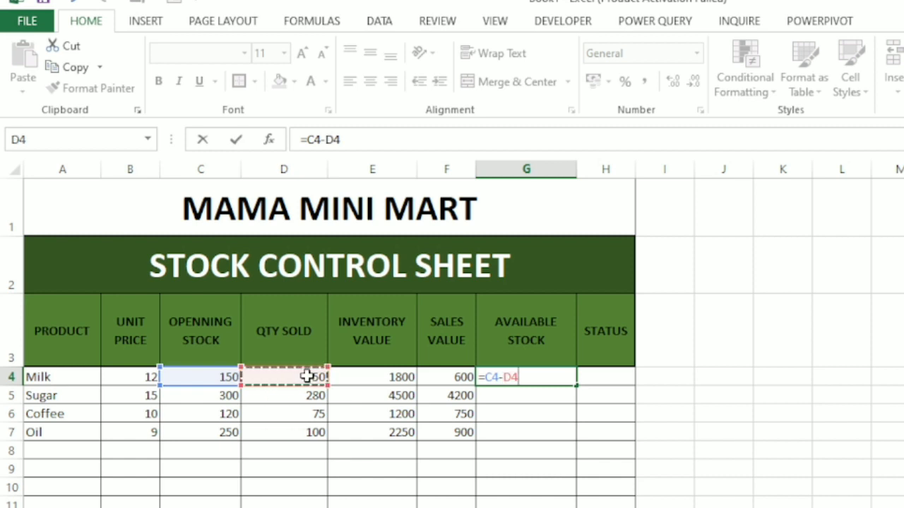
key(Return)
click(546, 374)
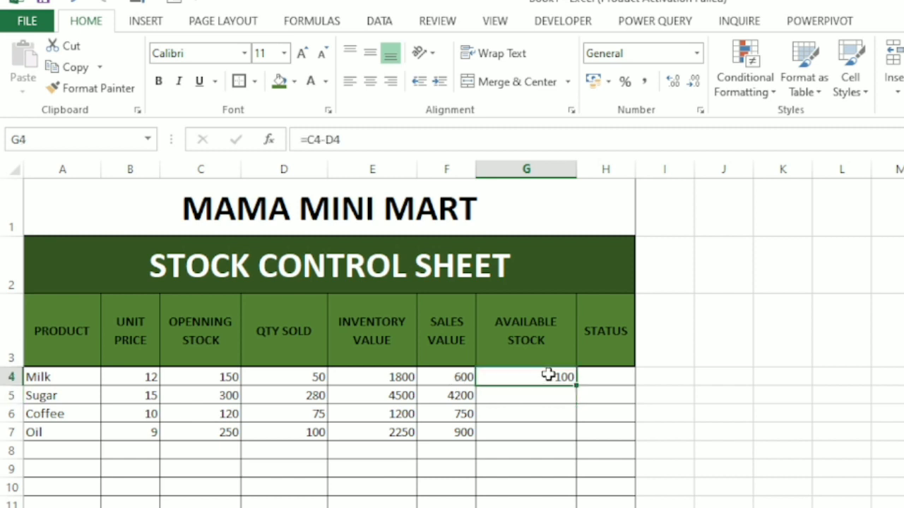
drag(577, 385, 577, 439)
click(638, 377)
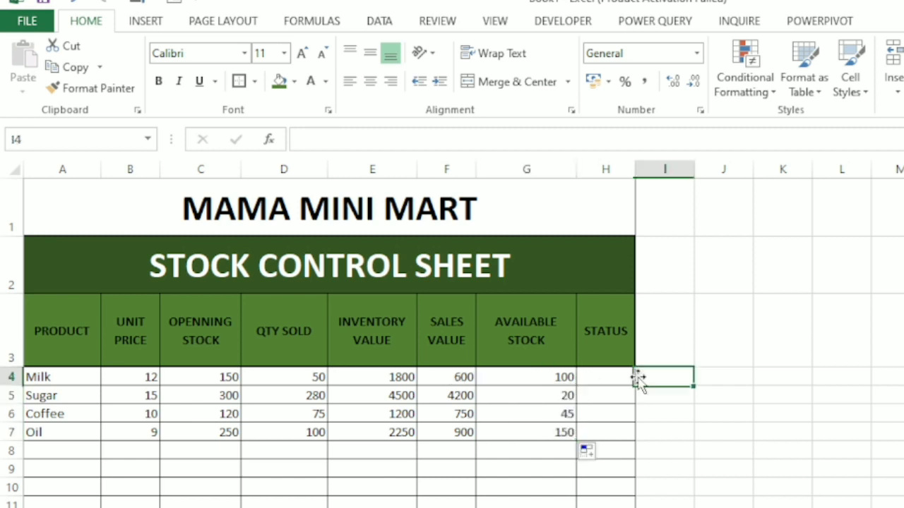
drag(634, 176, 673, 177)
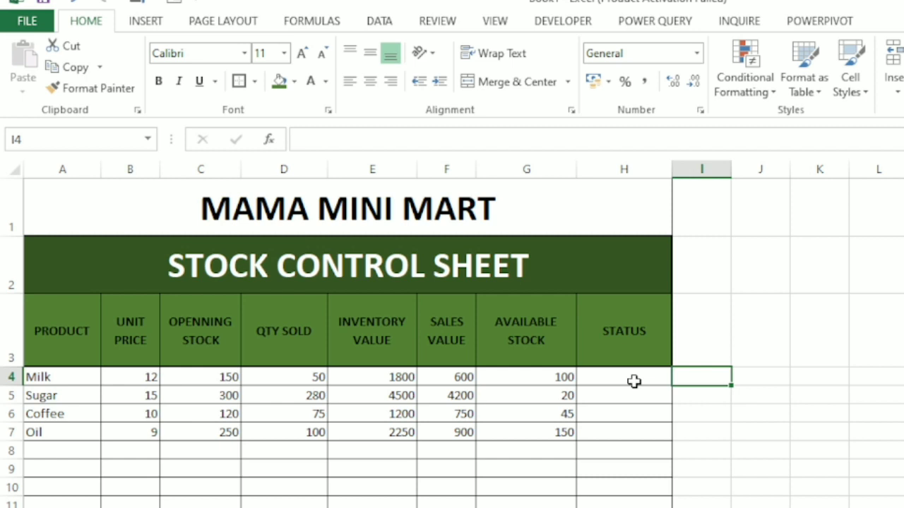
Step: Fill H4:H7 with =IF(G4<50,"Restock","Available")
click(620, 380)
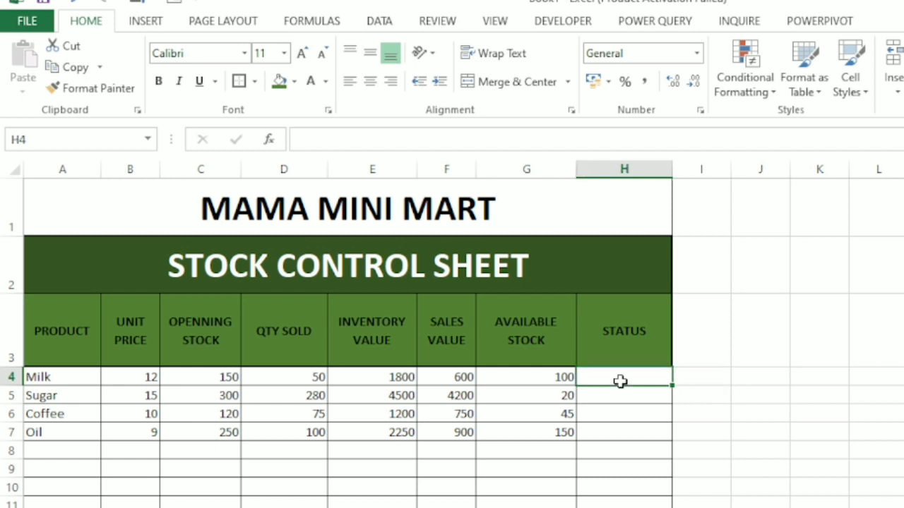
text(=i)
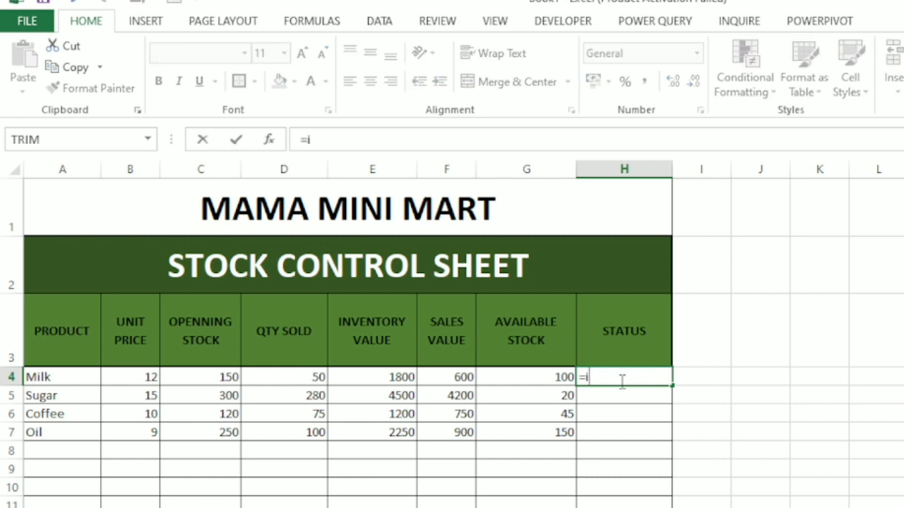
text(f)
key(Tab)
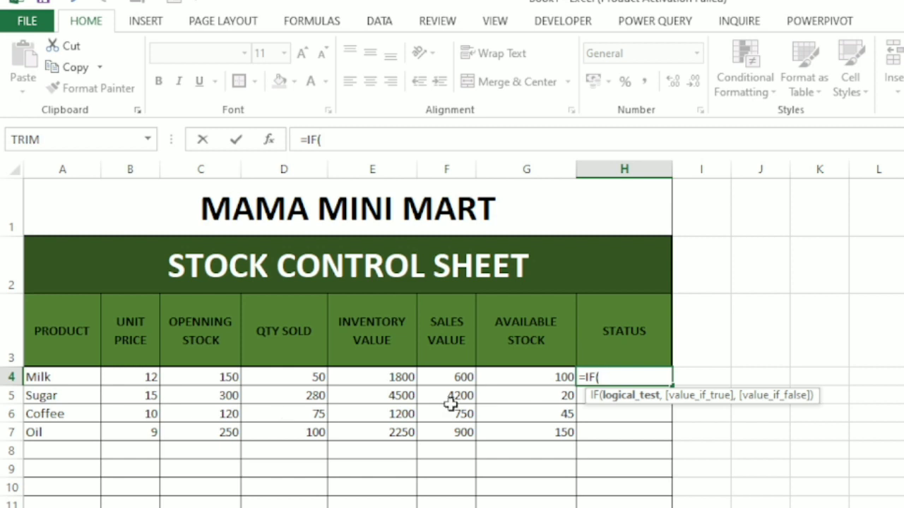
click(505, 380)
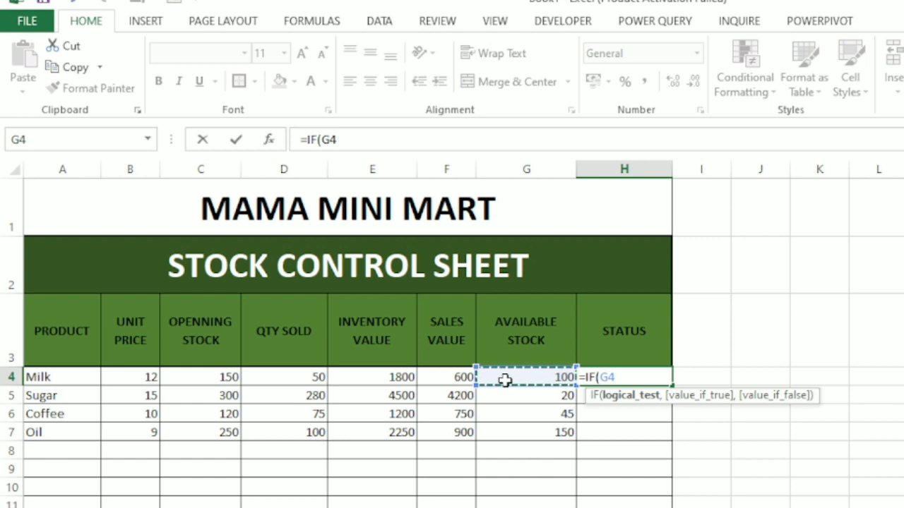
text(<50,)
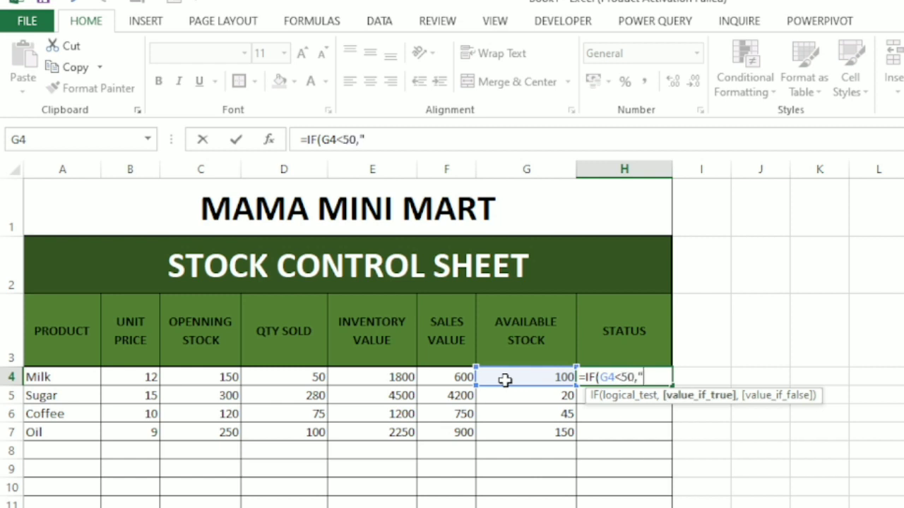
text(Rest)
text(ock)
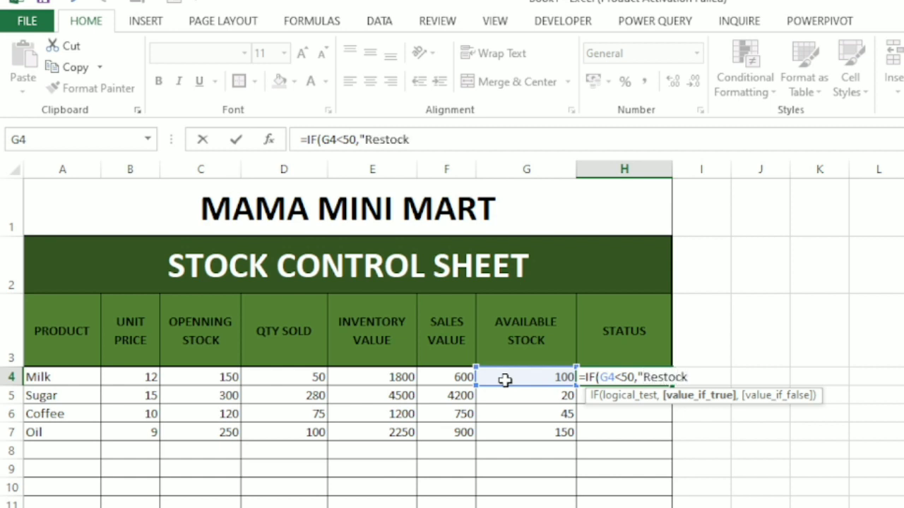
text(","A)
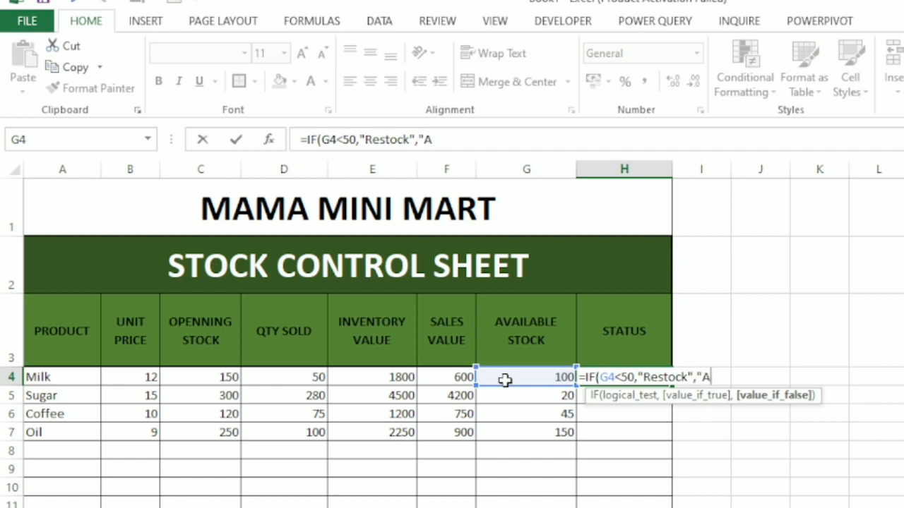
text(vailabl)
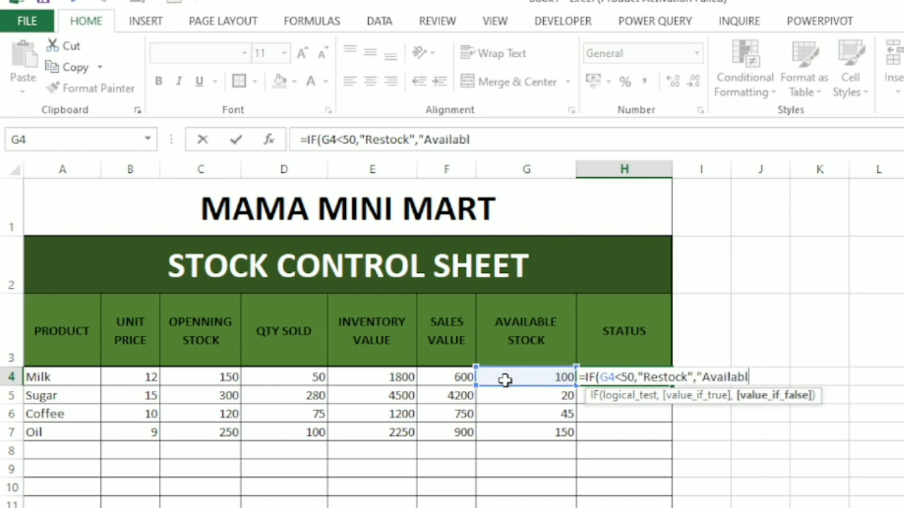
text(e)
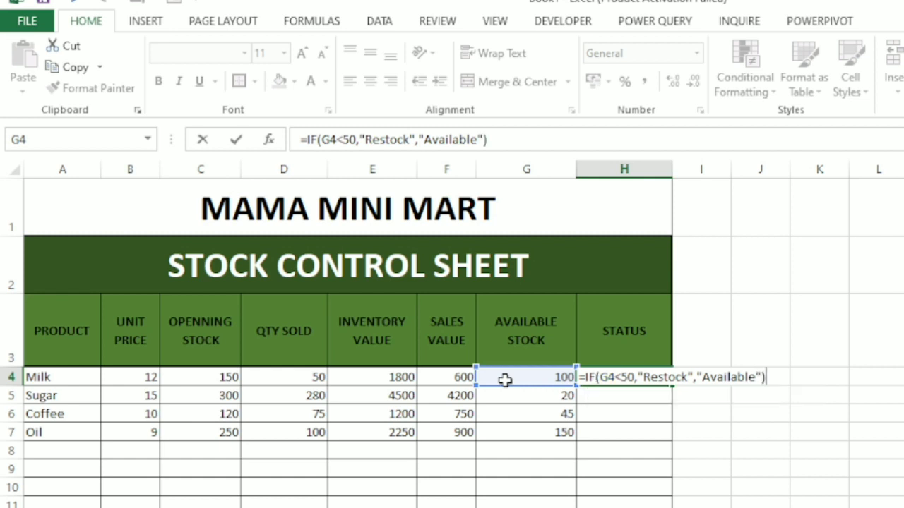
key(Return)
click(632, 376)
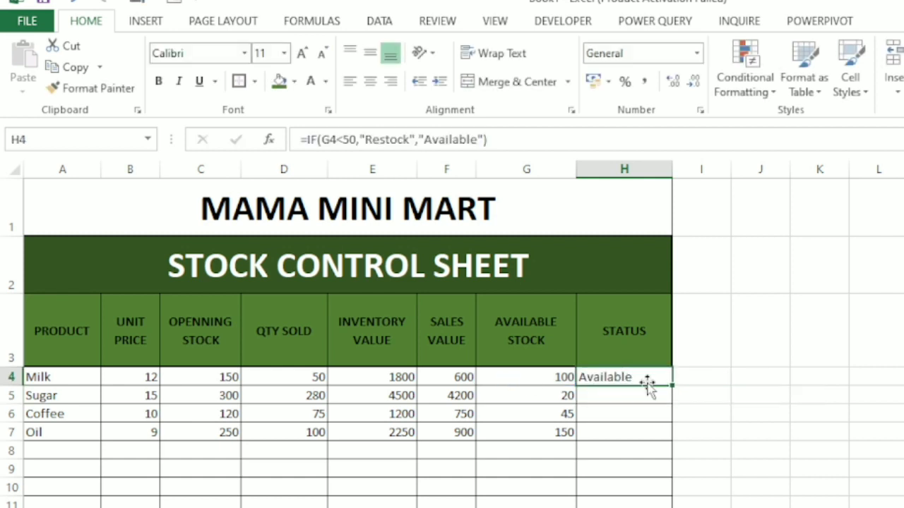
drag(675, 387, 675, 433)
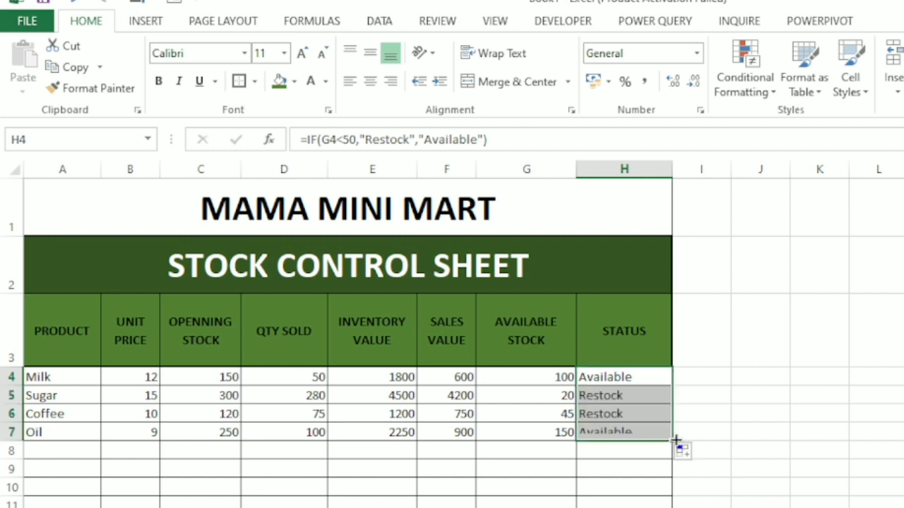
Step: Give the data block A4:H11 a light green theme fill colour
click(738, 428)
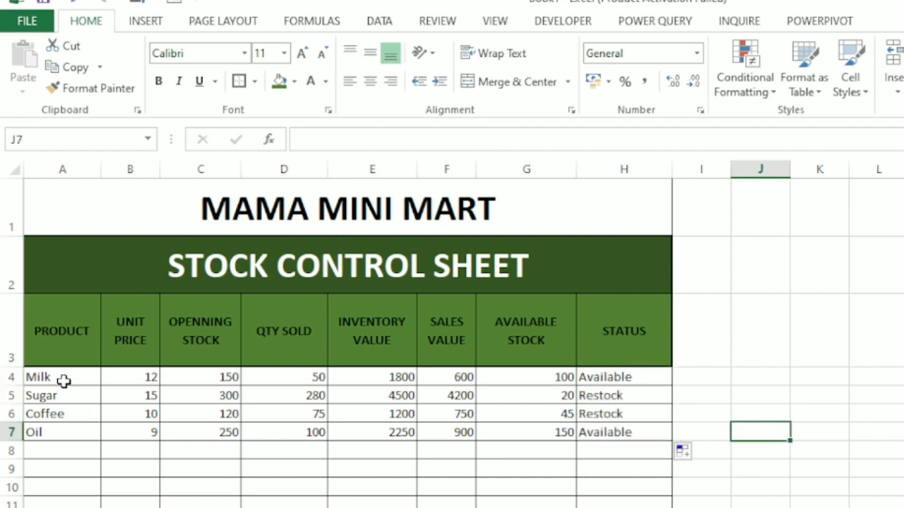
mouse_move(63, 378)
mouse_down()
mouse_move(267, 488)
mouse_move(643, 496)
mouse_up()
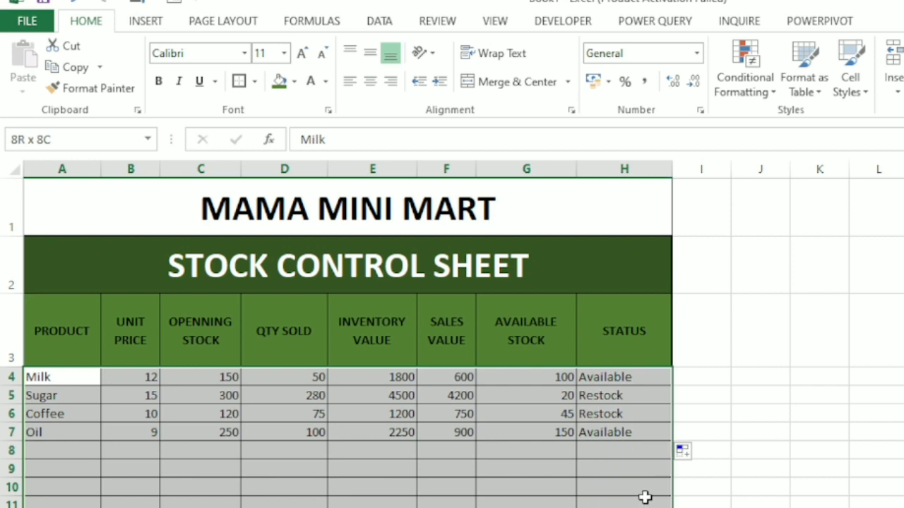
click(295, 82)
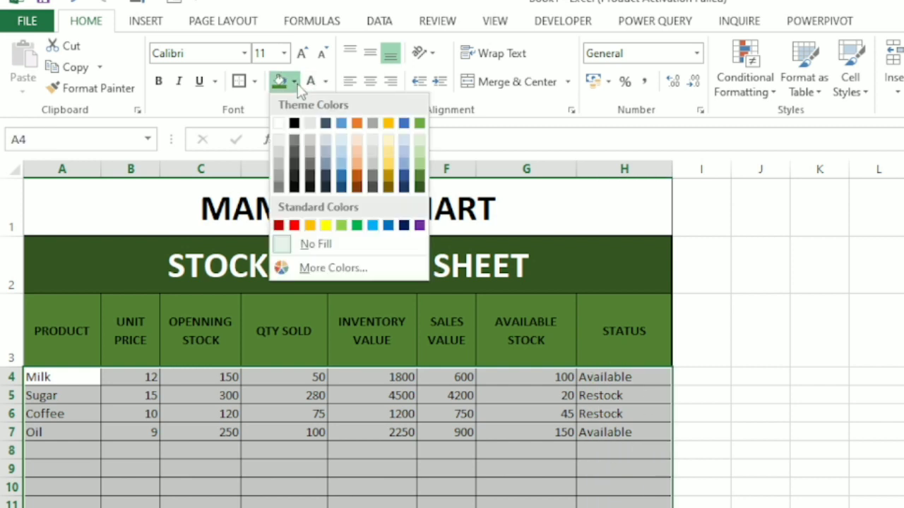
click(421, 154)
click(664, 428)
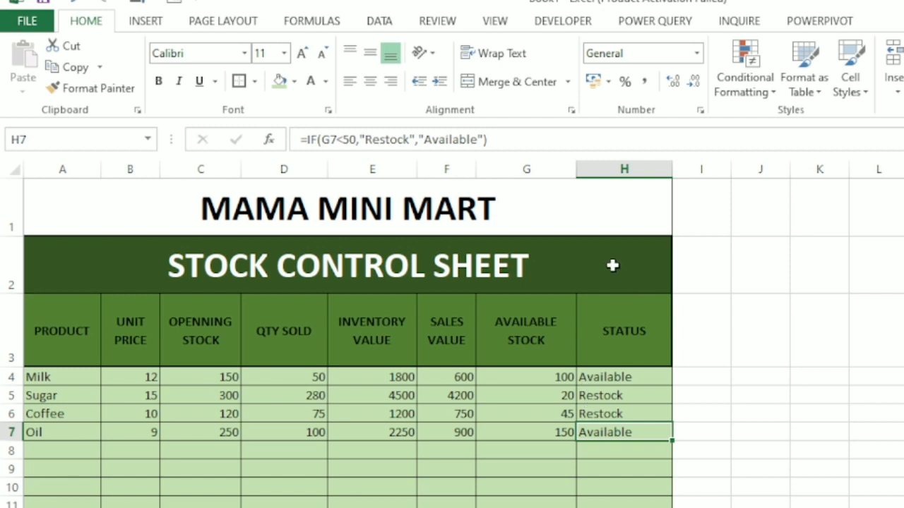
Step: Add a conditional formatting rule on column H filling cells containing Restock red
click(612, 219)
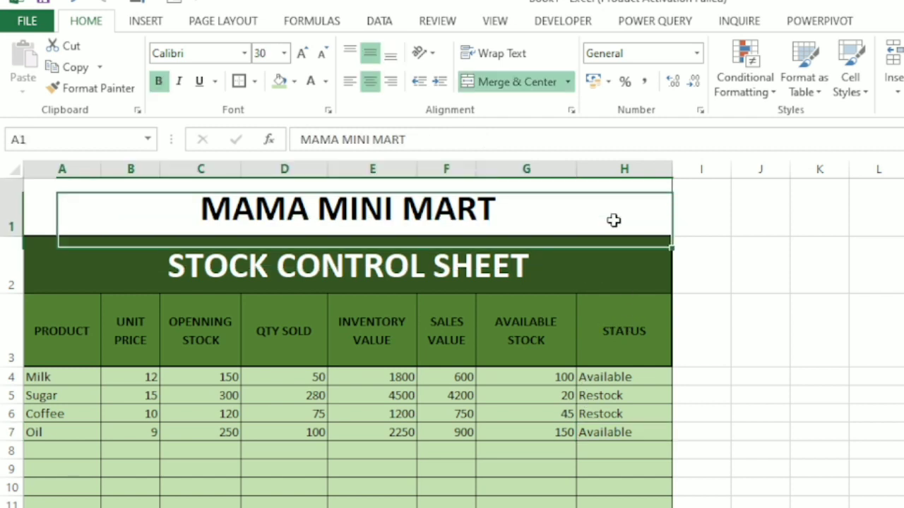
click(625, 165)
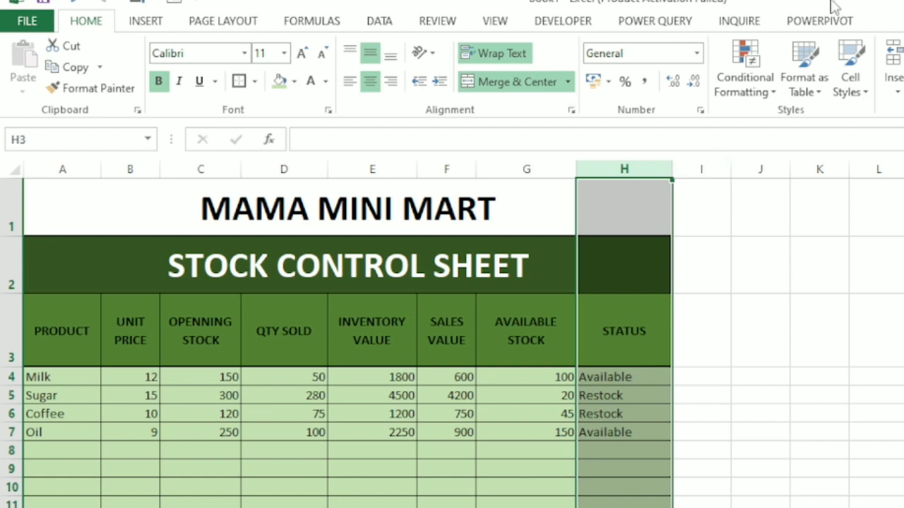
click(745, 71)
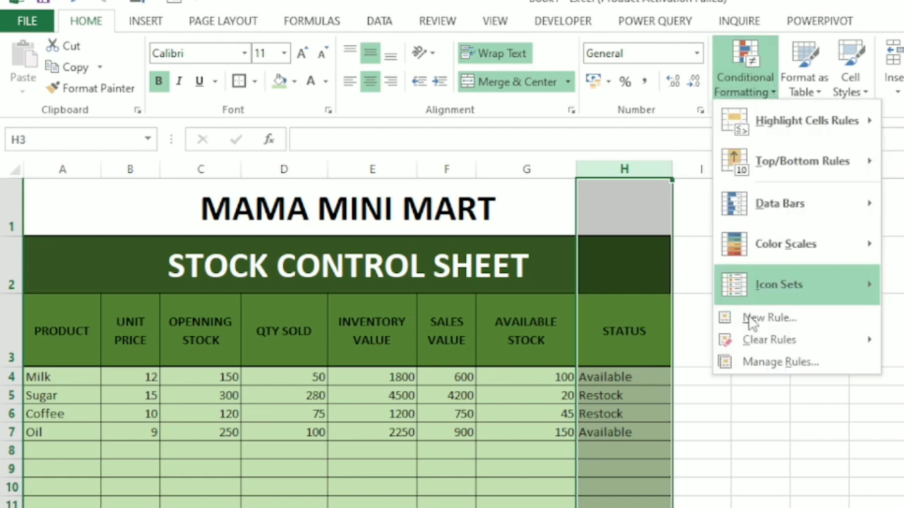
click(751, 320)
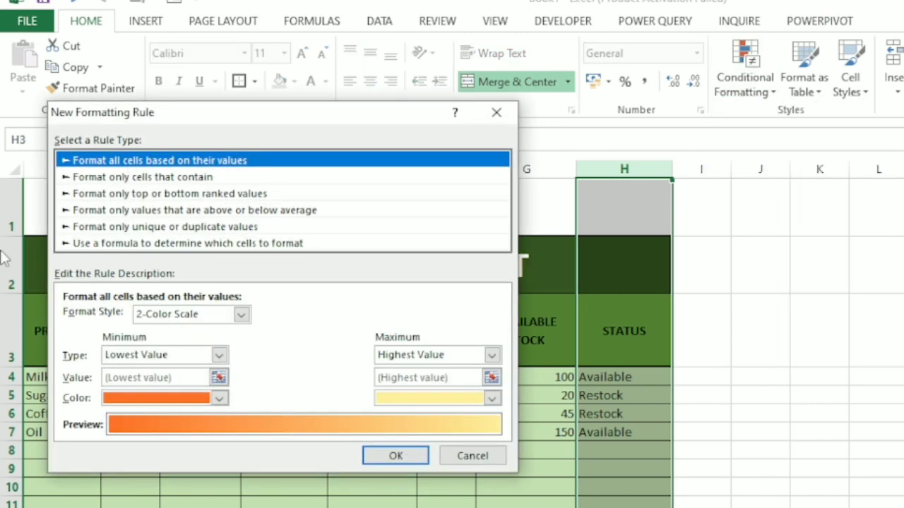
click(92, 178)
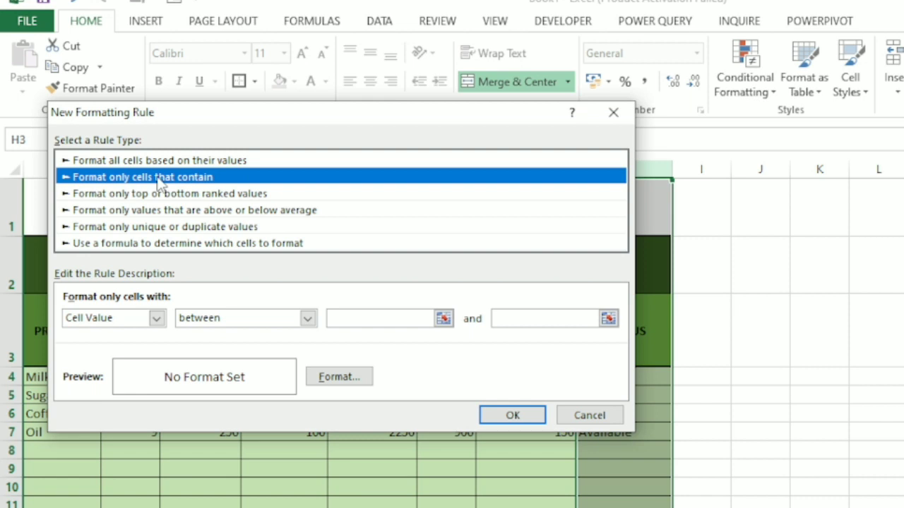
click(150, 321)
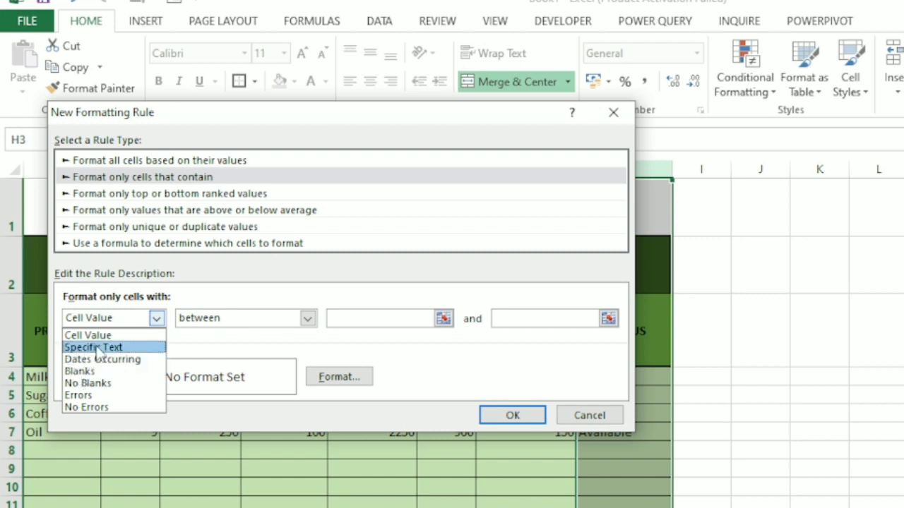
click(92, 346)
text(Rest)
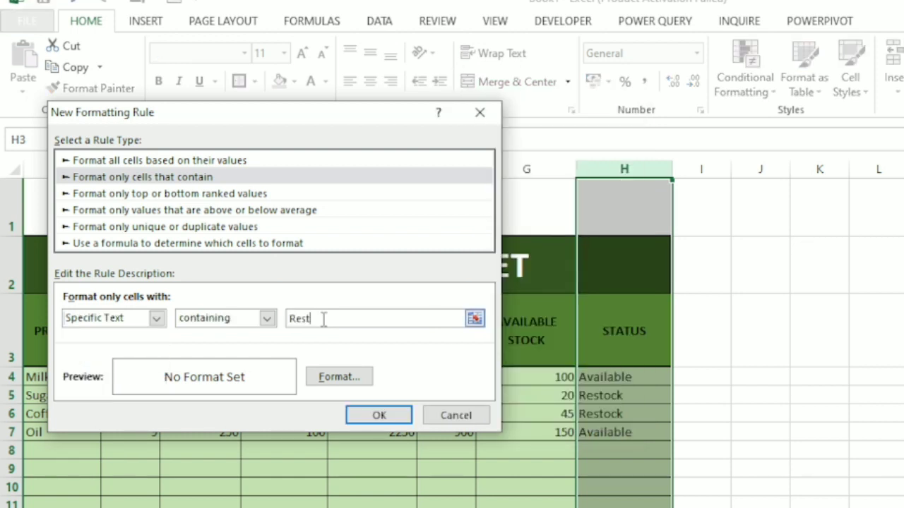
text(ock)
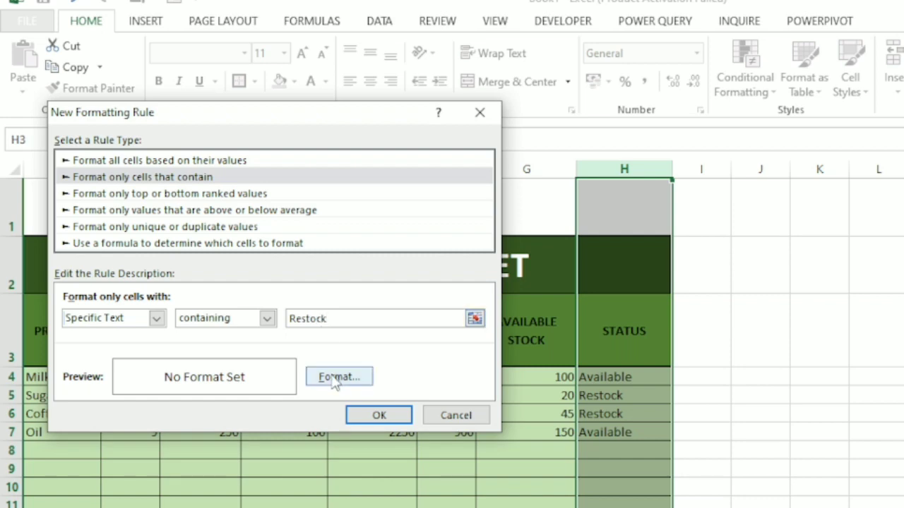
click(337, 378)
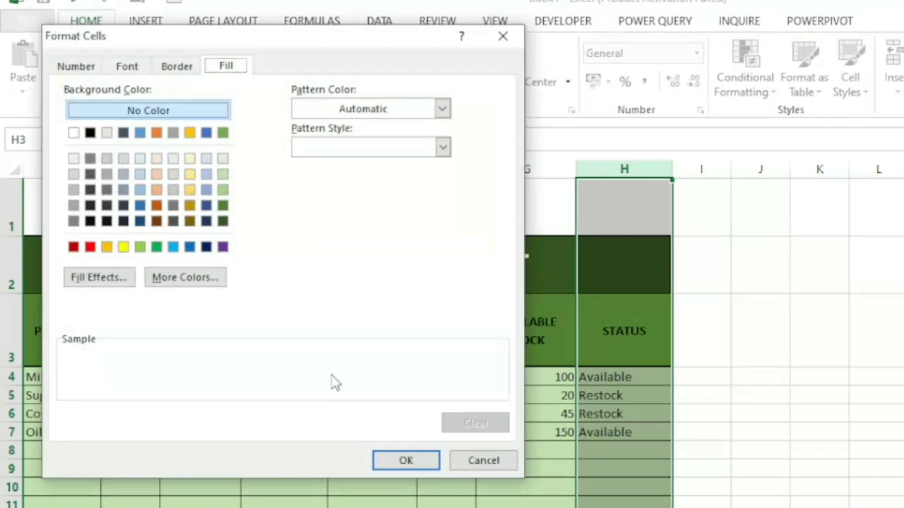
click(90, 249)
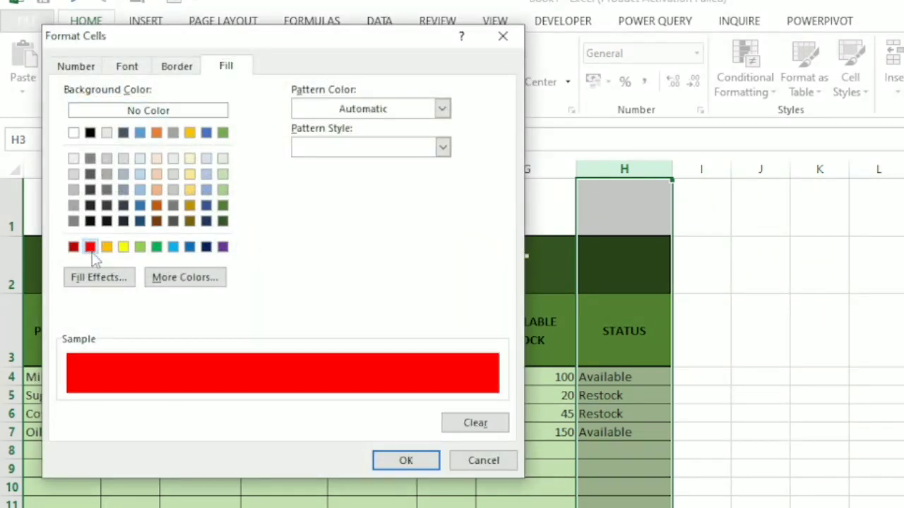
click(395, 462)
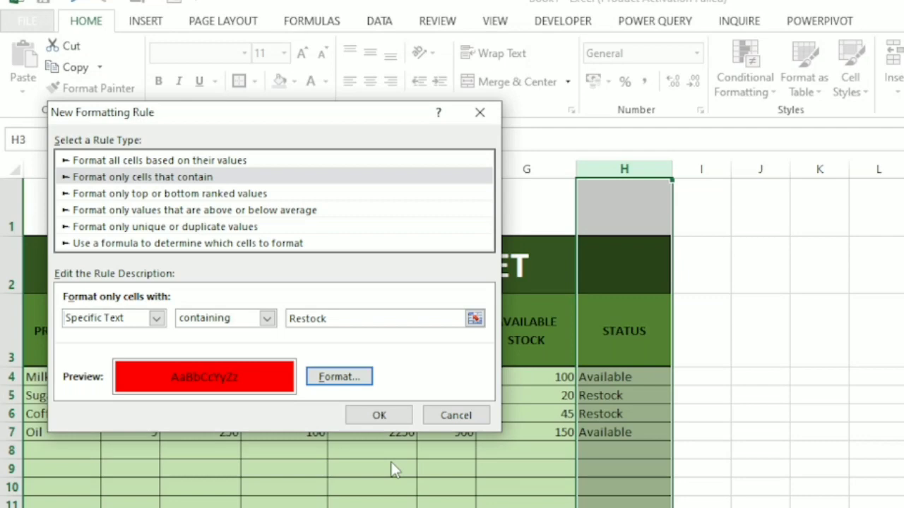
click(378, 416)
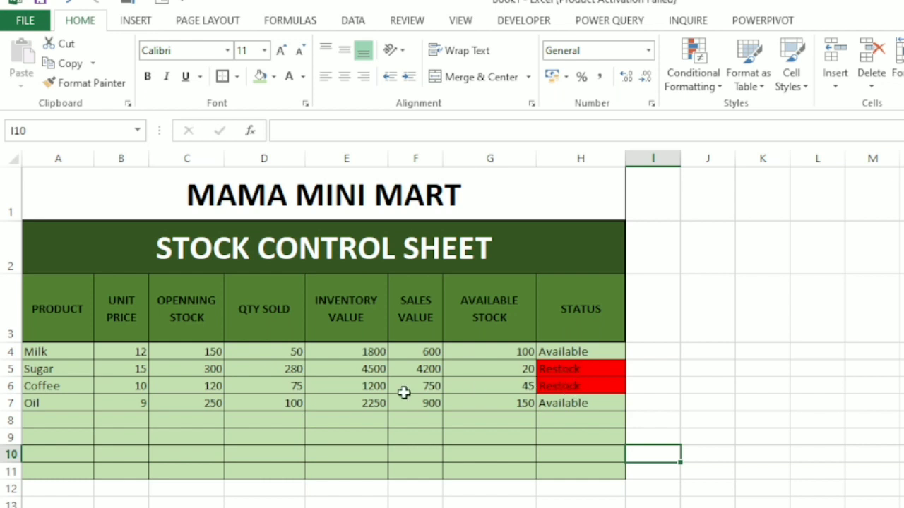
Step: Change Milk's quantity sold to 120 and Coffee's to 20
click(276, 353)
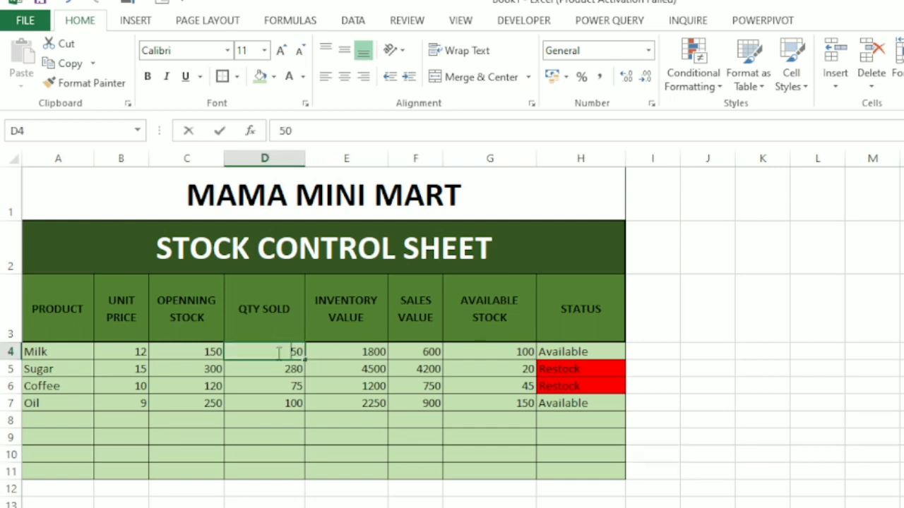
text(100)
key(Return)
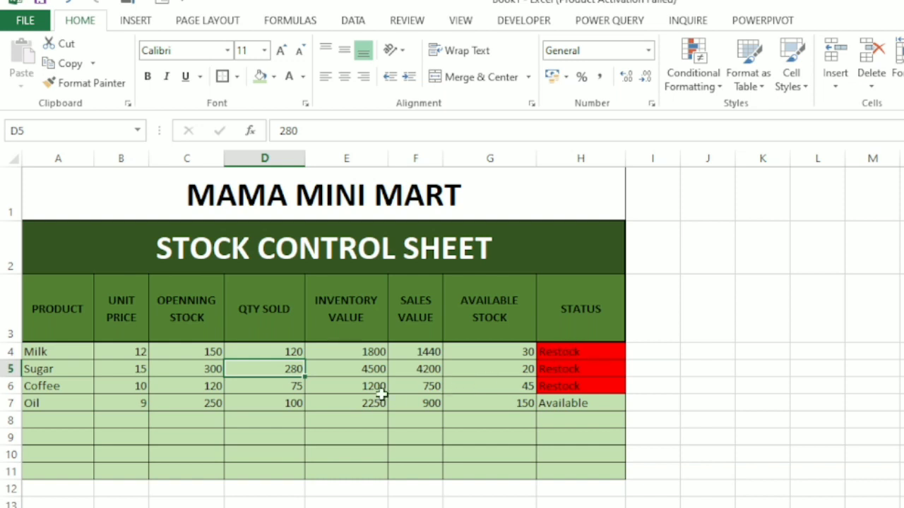
click(273, 391)
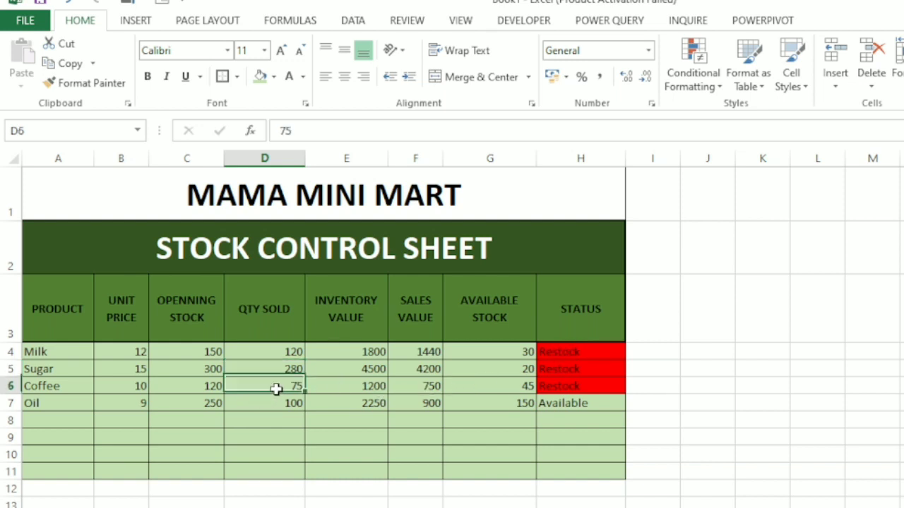
text(20)
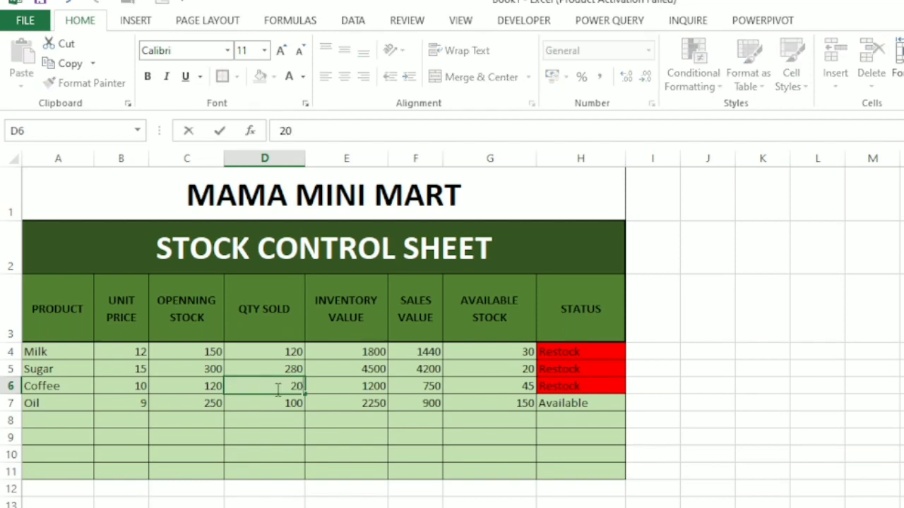
key(Return)
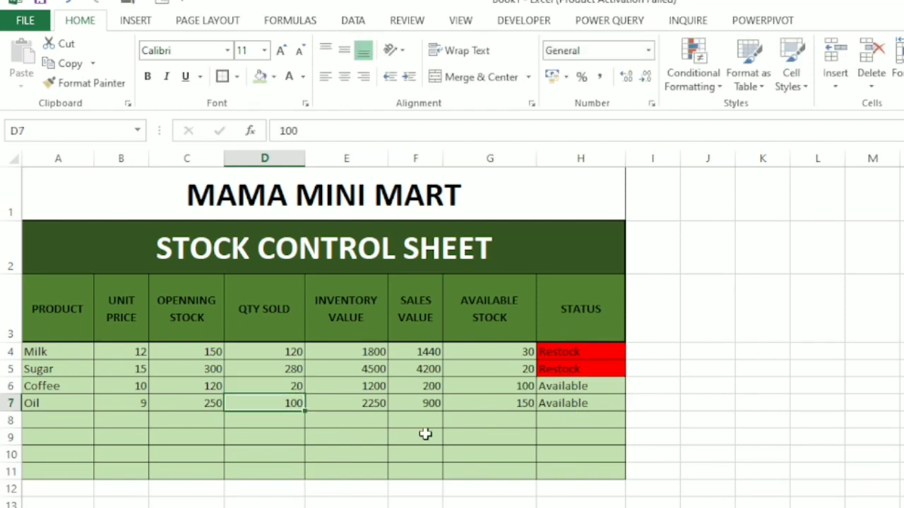
click(73, 432)
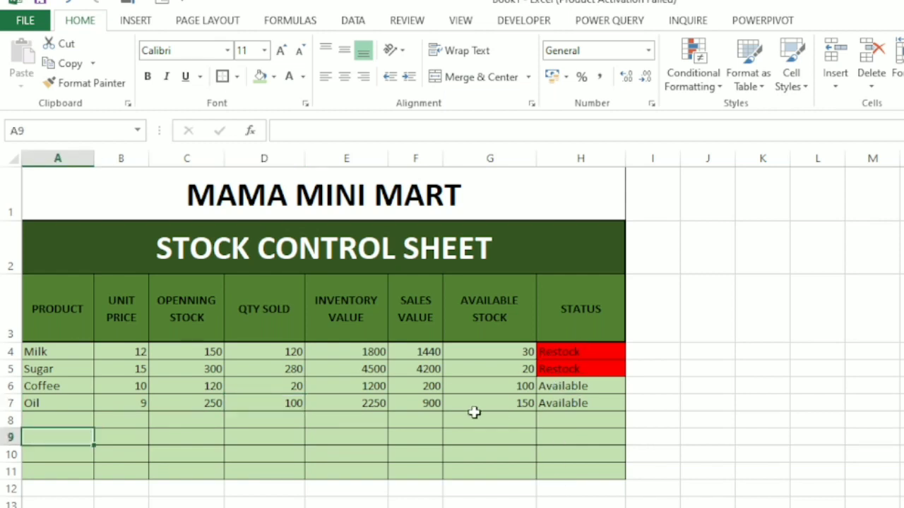
Step: Centre-align every entry in A4:H11, from product names through to the status column
key(ctrl+Home)
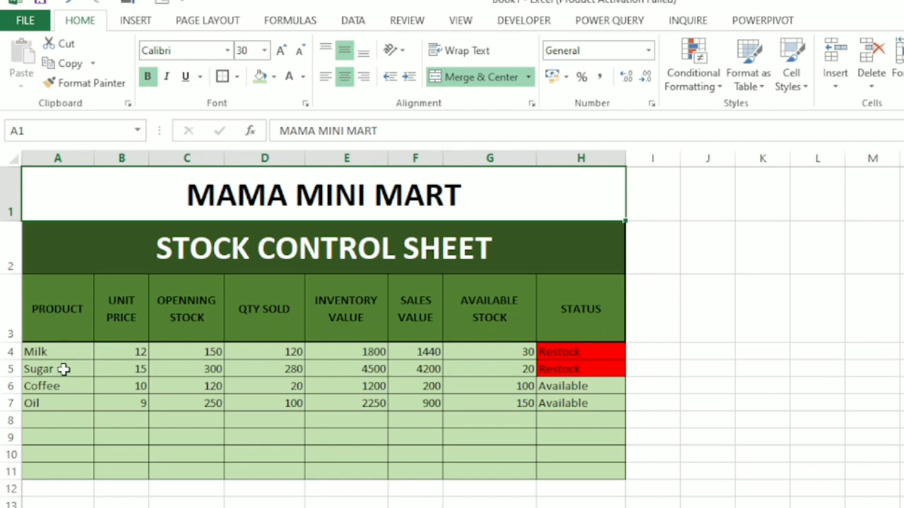
drag(63, 357, 573, 470)
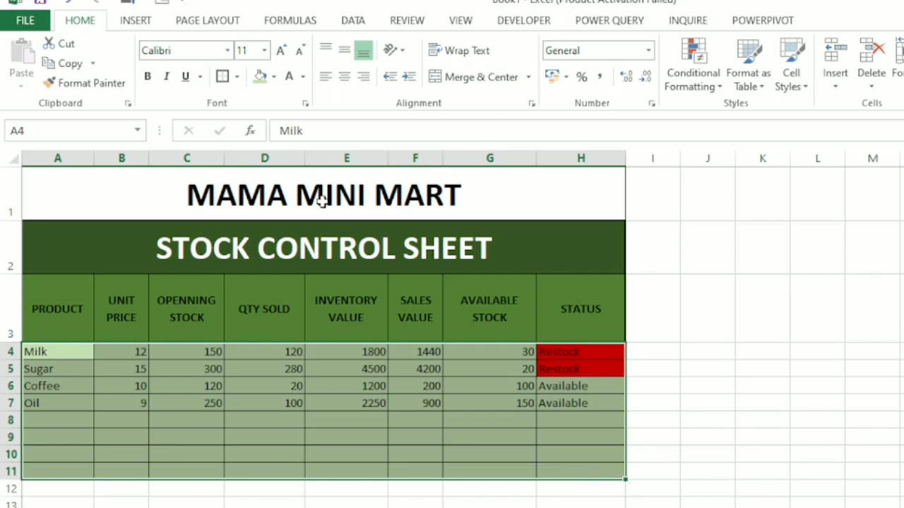
click(344, 76)
click(422, 385)
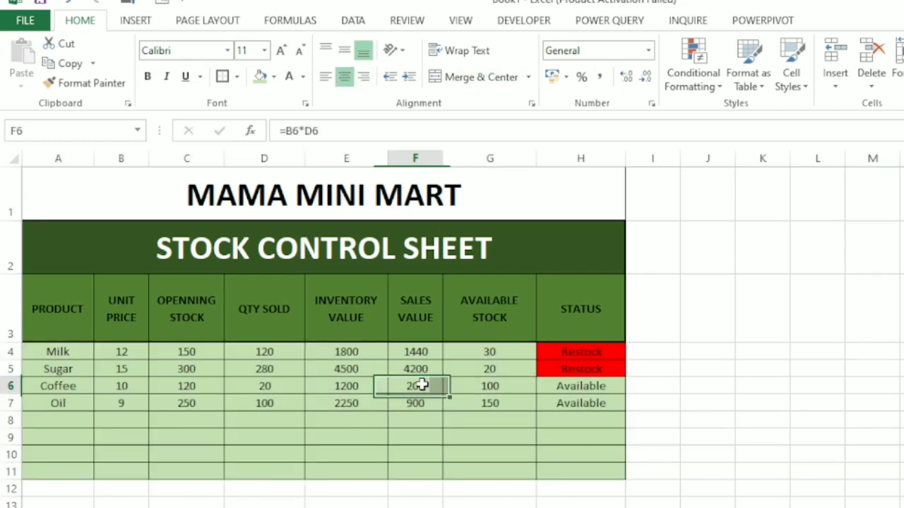
click(415, 489)
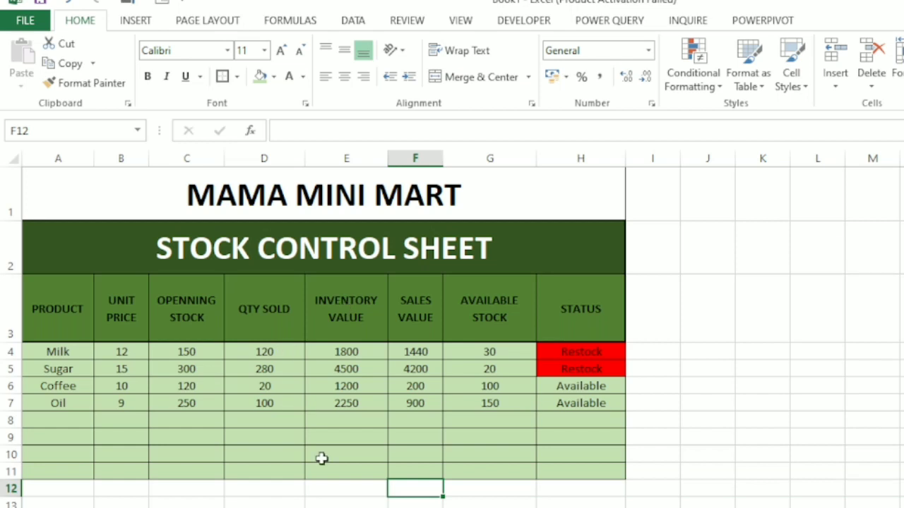
click(120, 197)
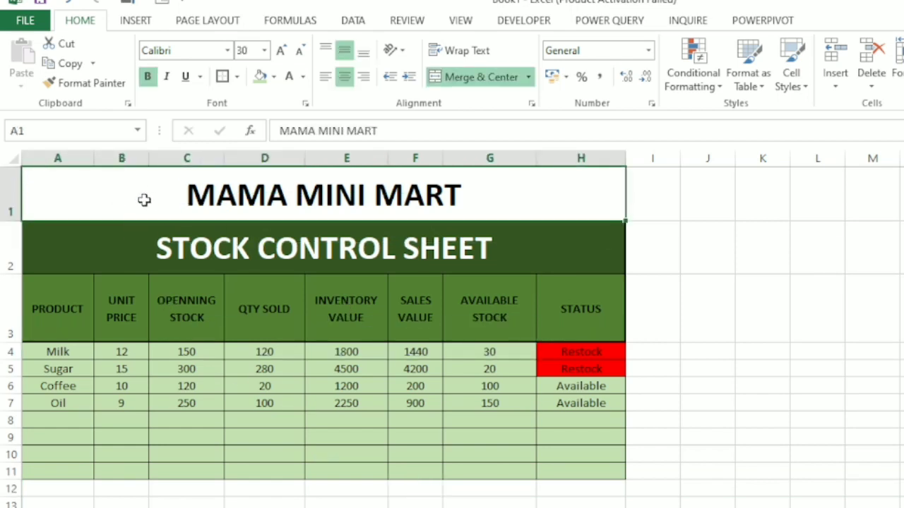
click(222, 421)
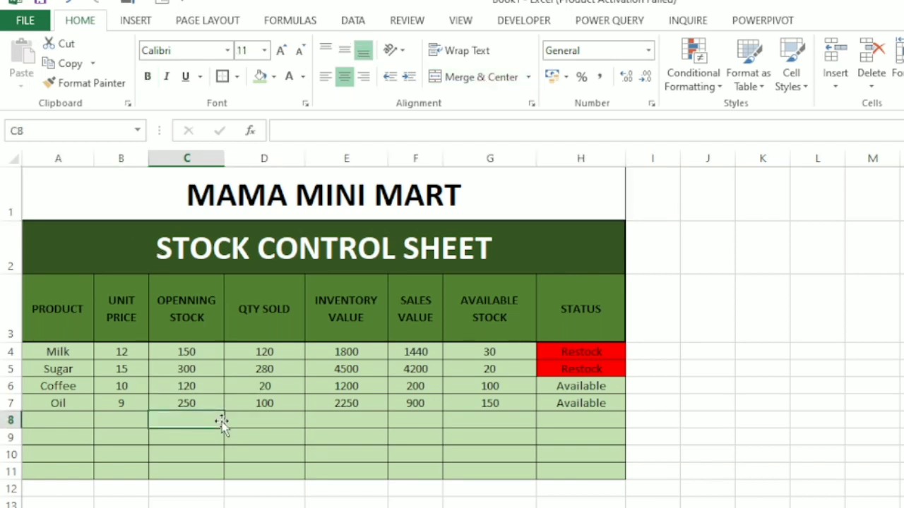